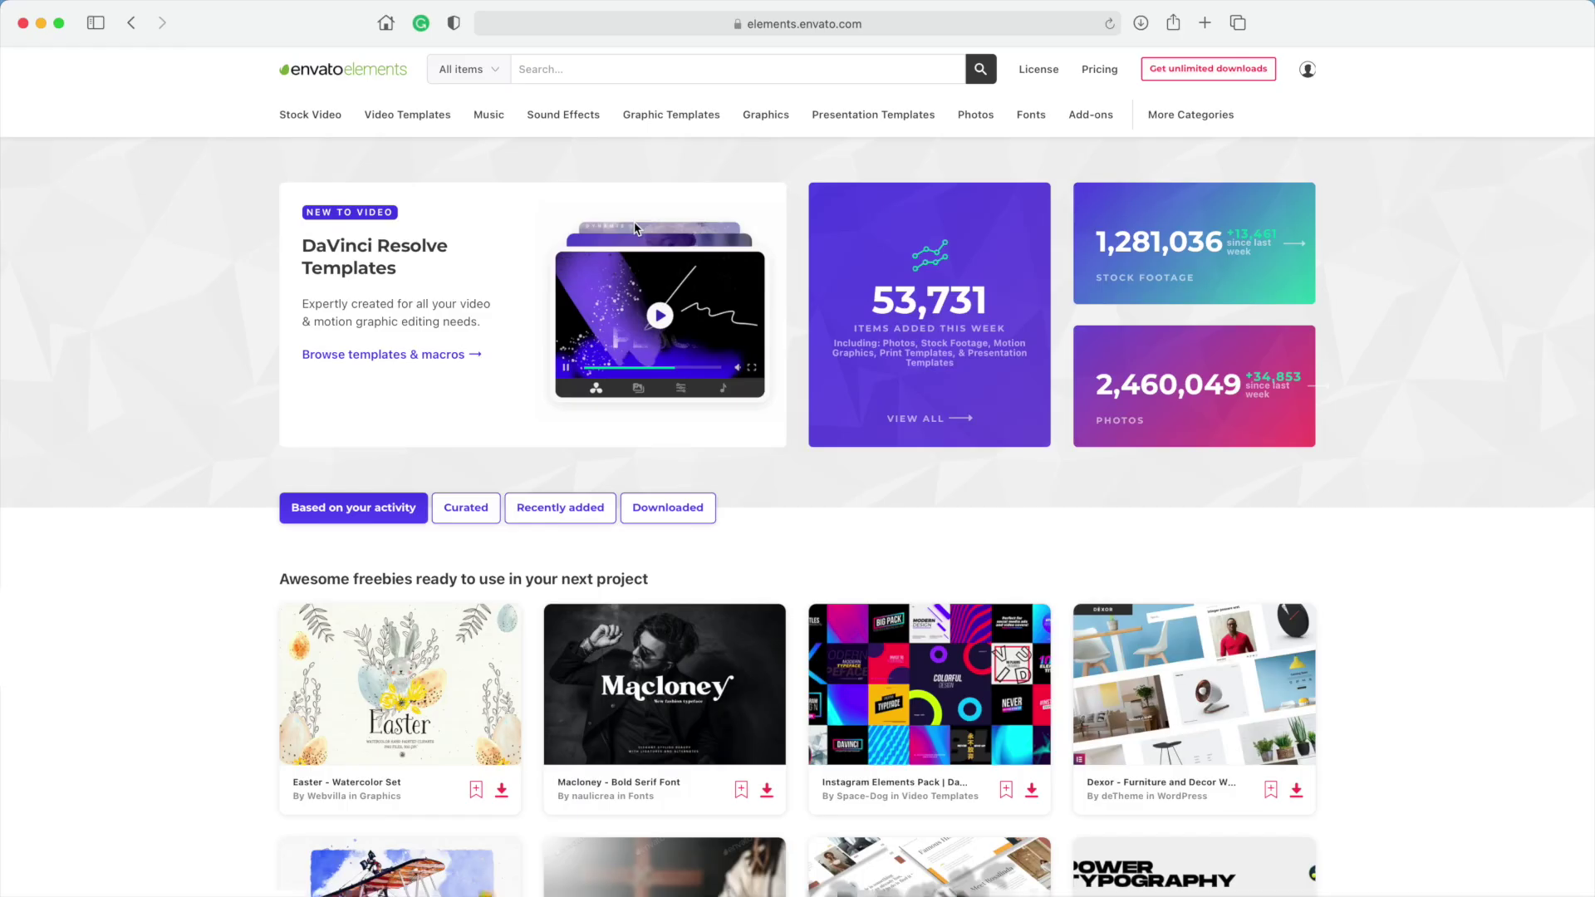
# - Browse the Sound Effects, Music, Stock Video and Video Templates catalogues in Envato Elements
pyautogui.click(579, 120)
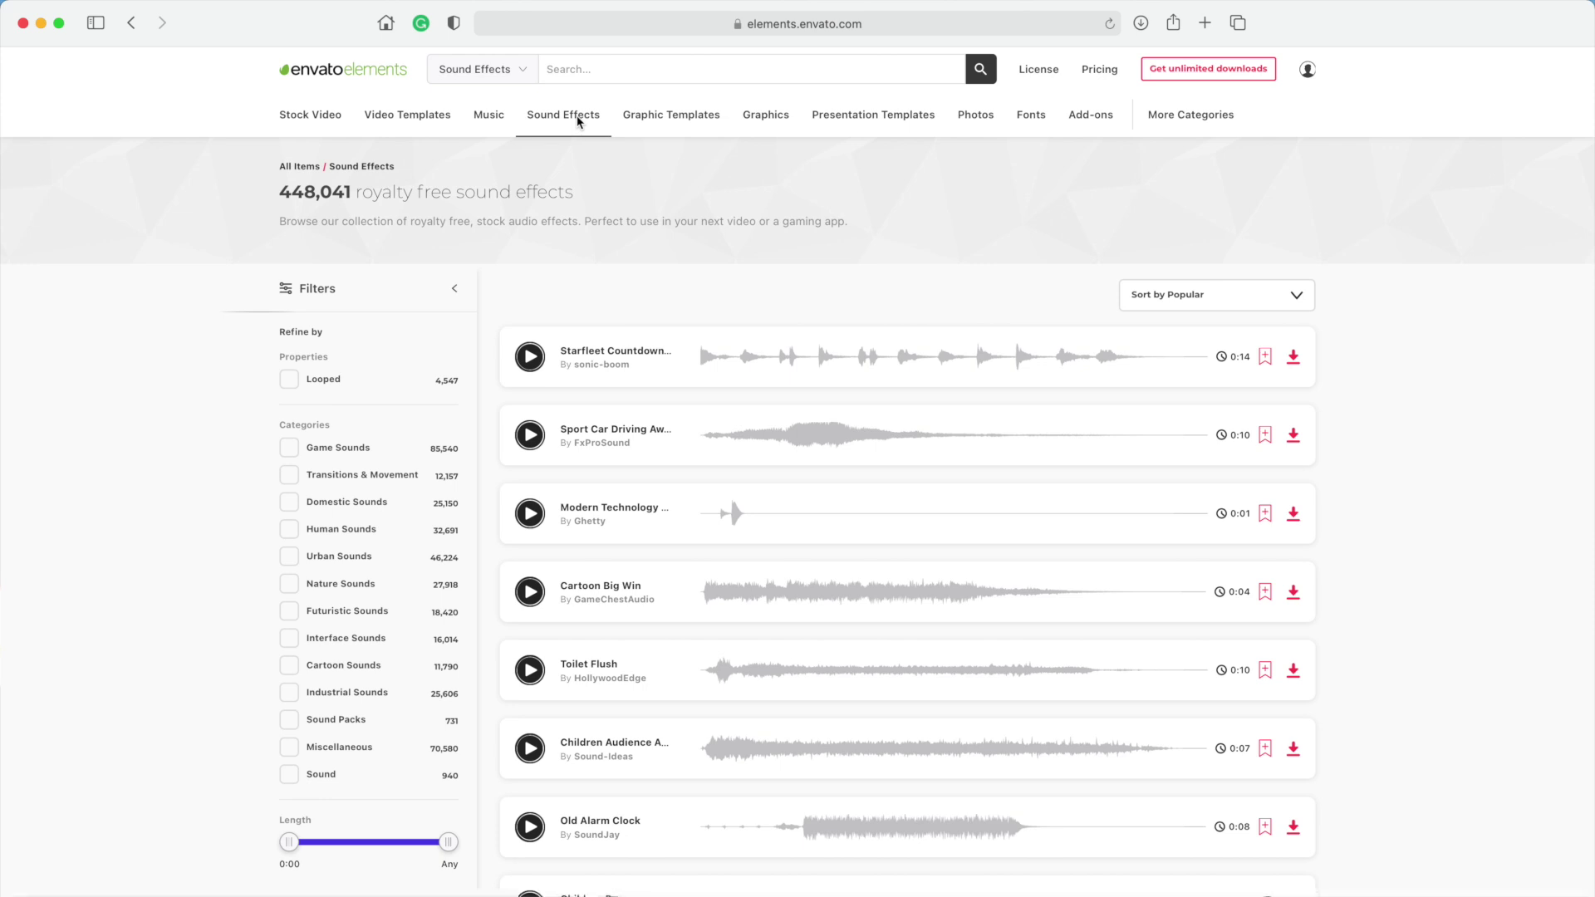
pyautogui.click(500, 123)
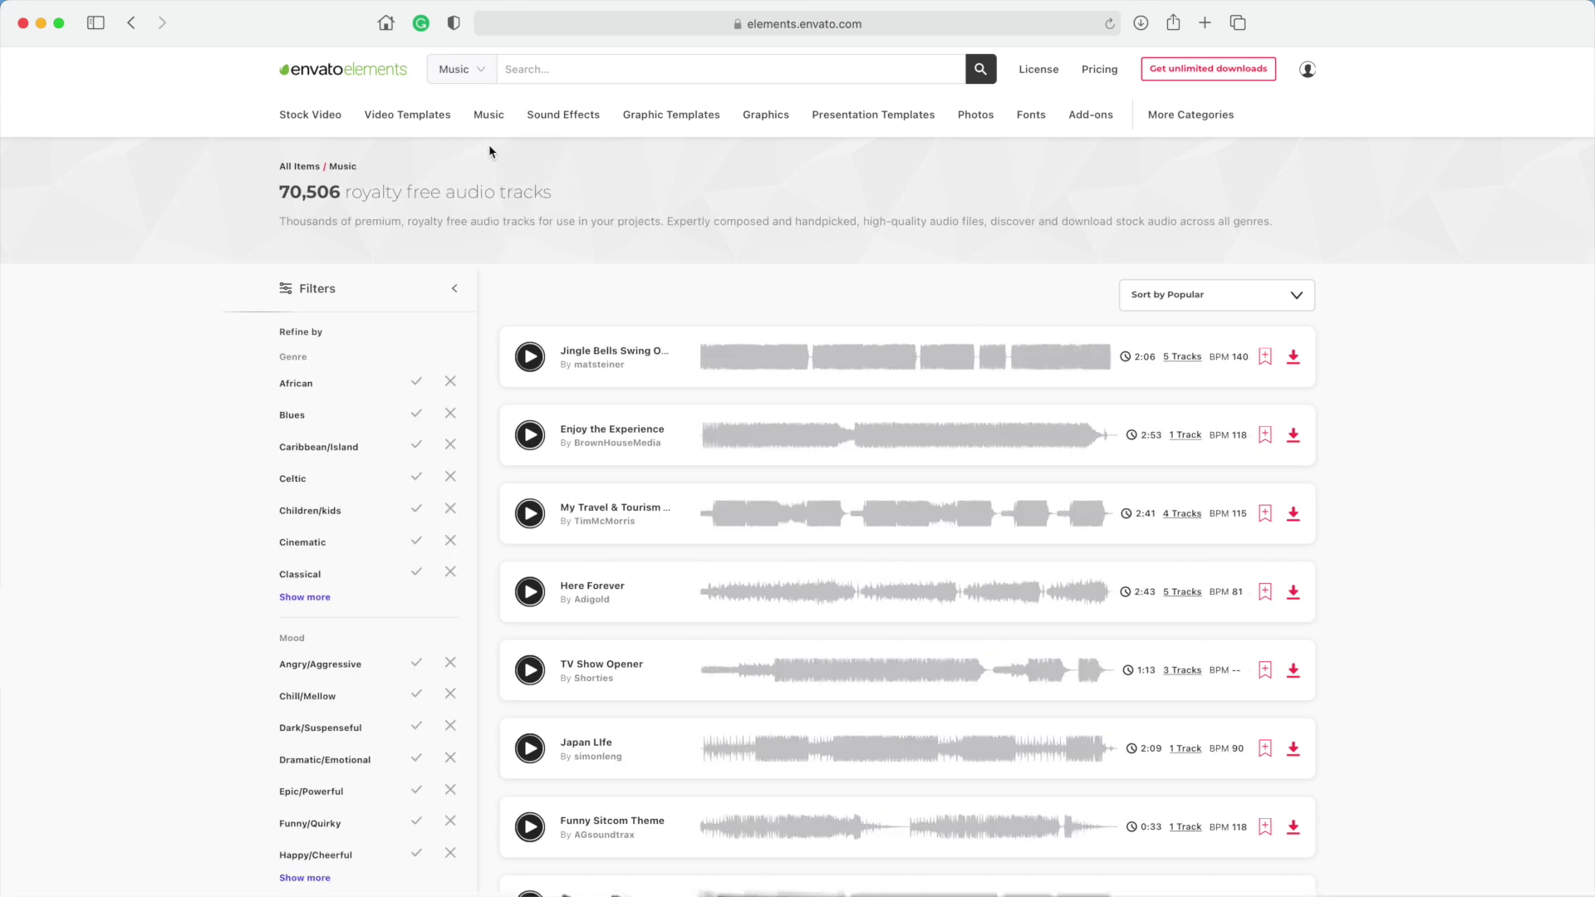
pyautogui.click(310, 116)
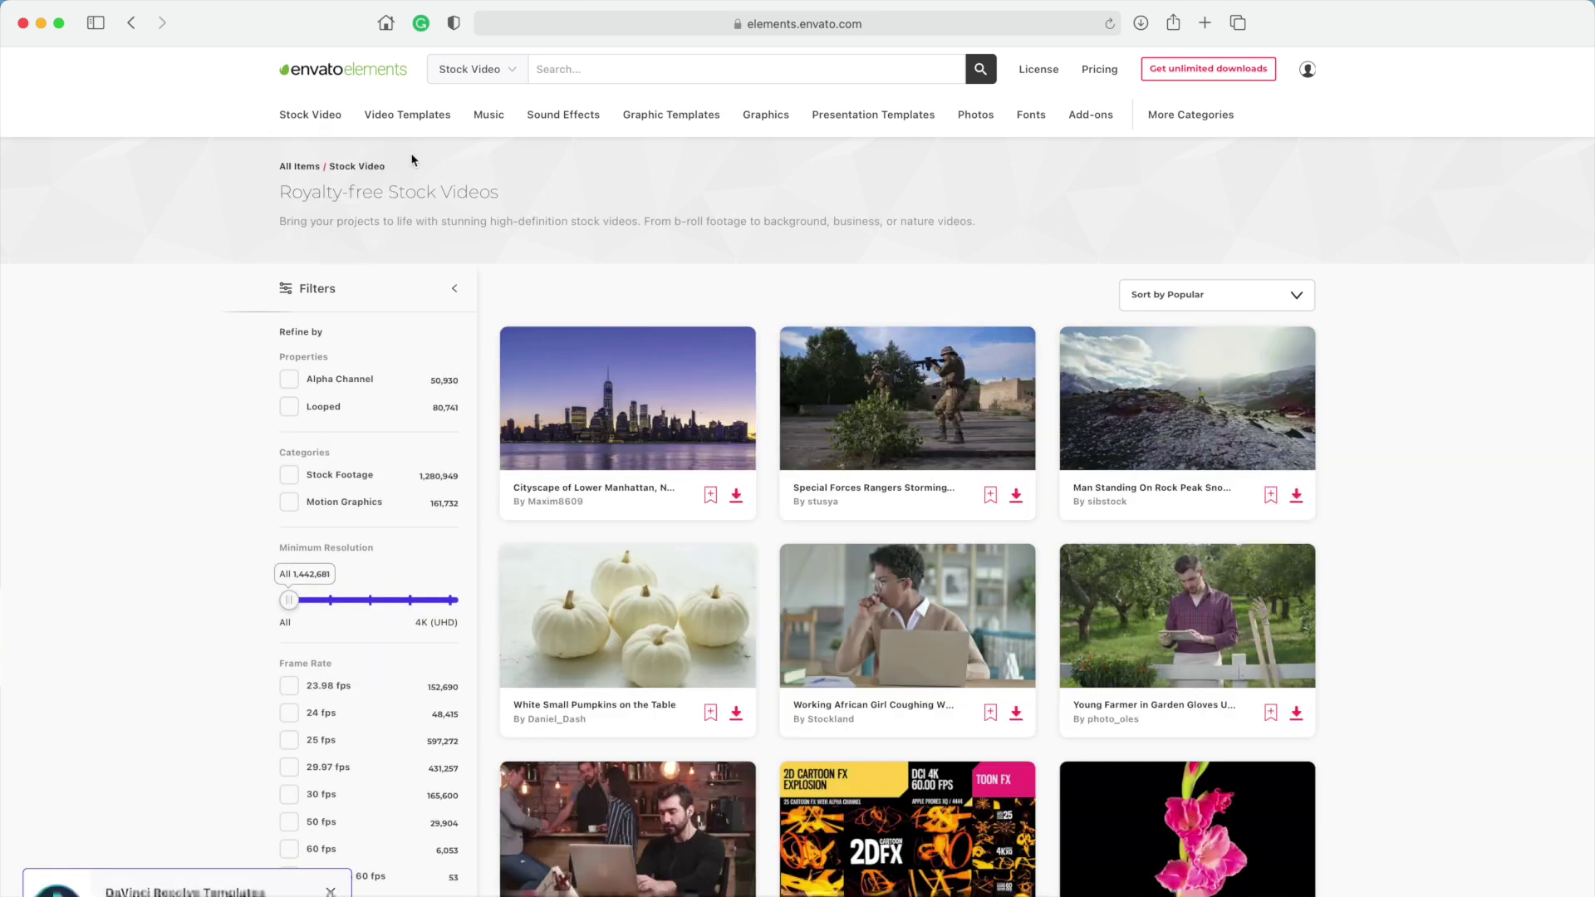
pyautogui.click(412, 121)
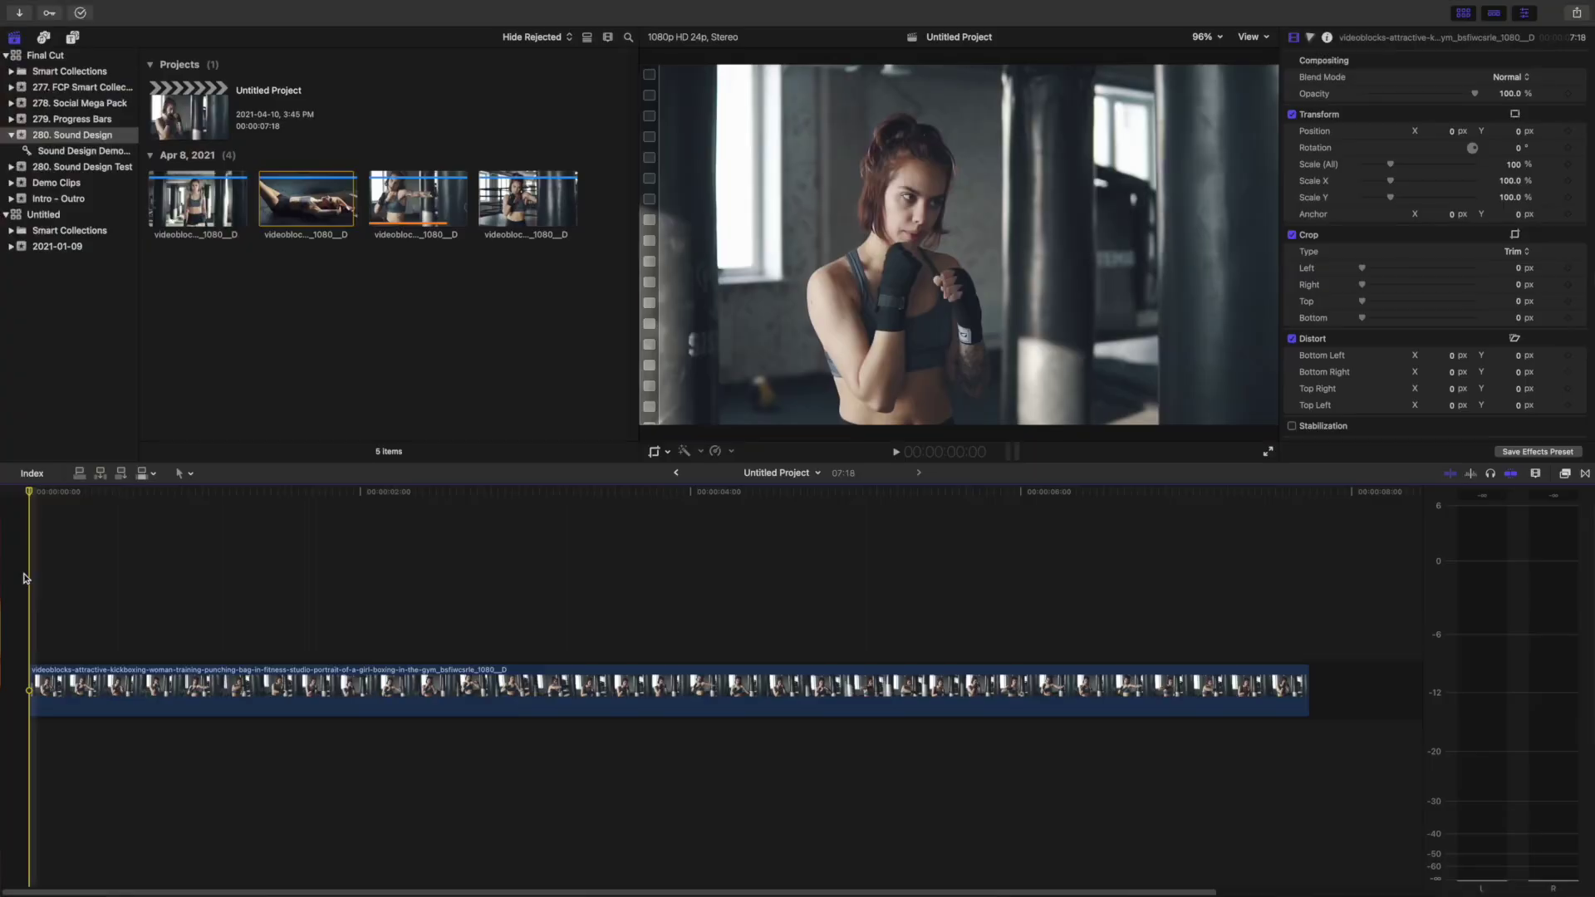
# - Play back the kickboxing punching-bag clip in the Untitled Project timeline
pyautogui.press('space')
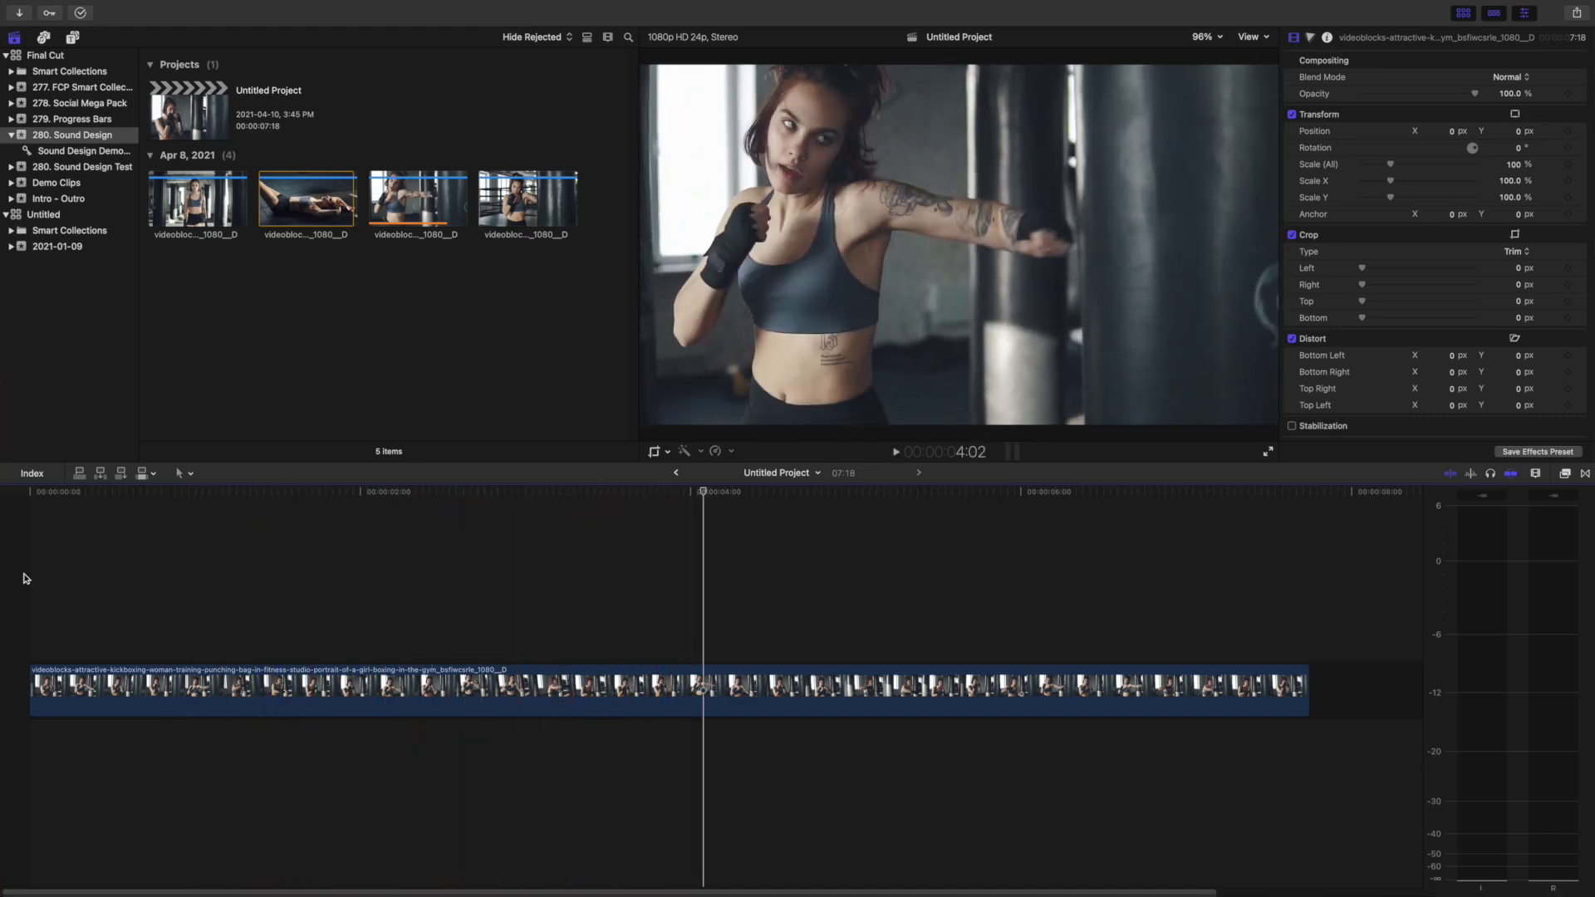
# - Search Envato Elements Sound Effects for 'punching bag'
pyautogui.press('super+Tab')
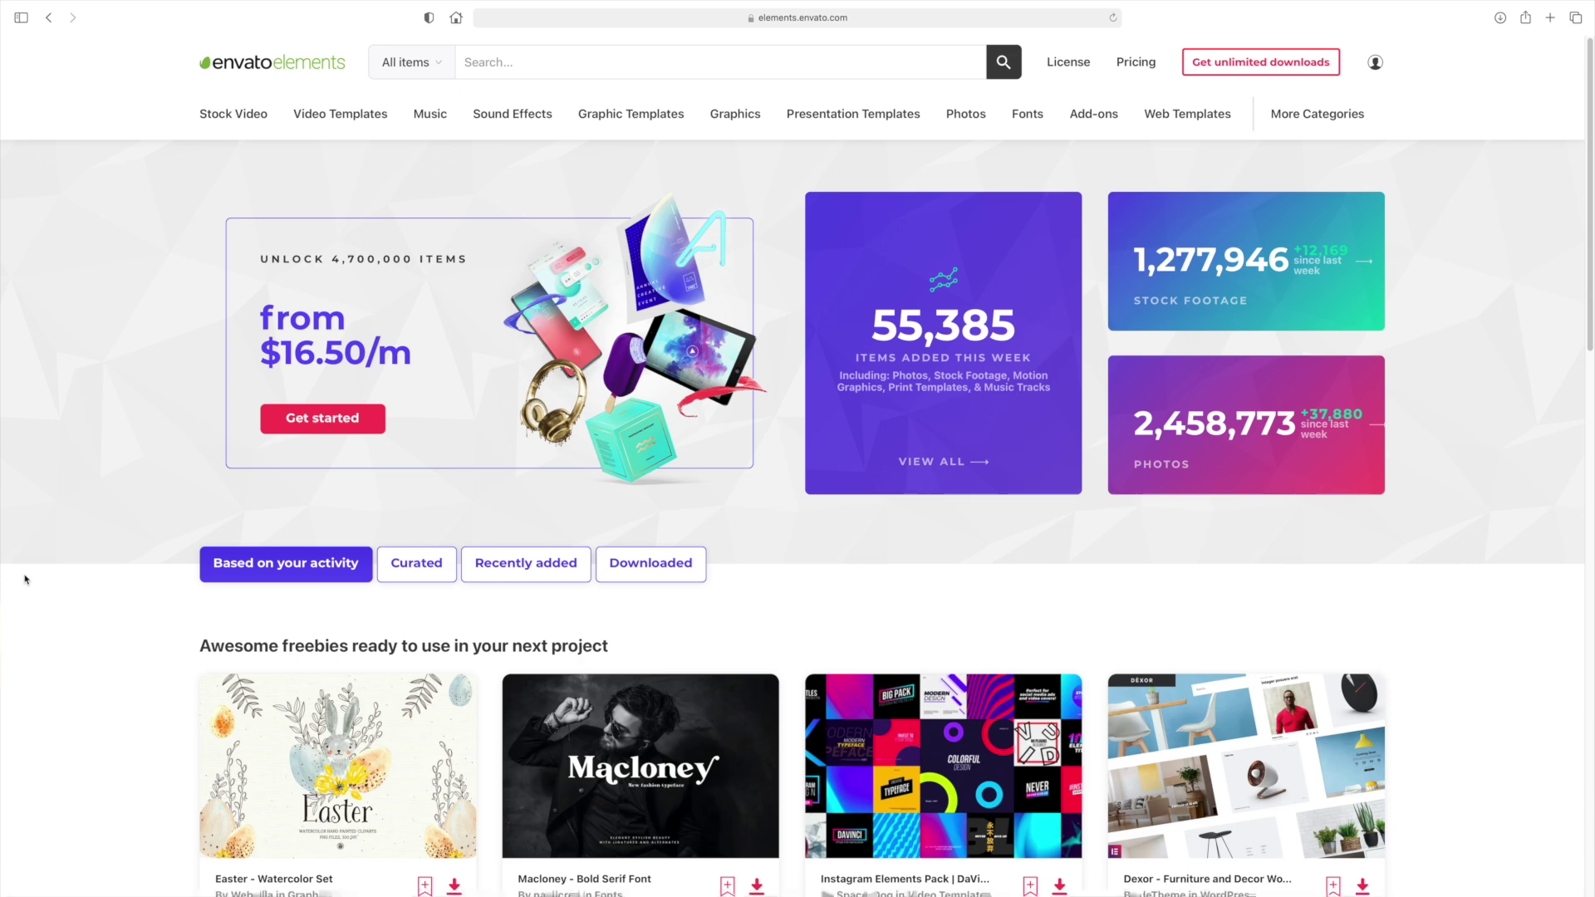
pyautogui.click(438, 65)
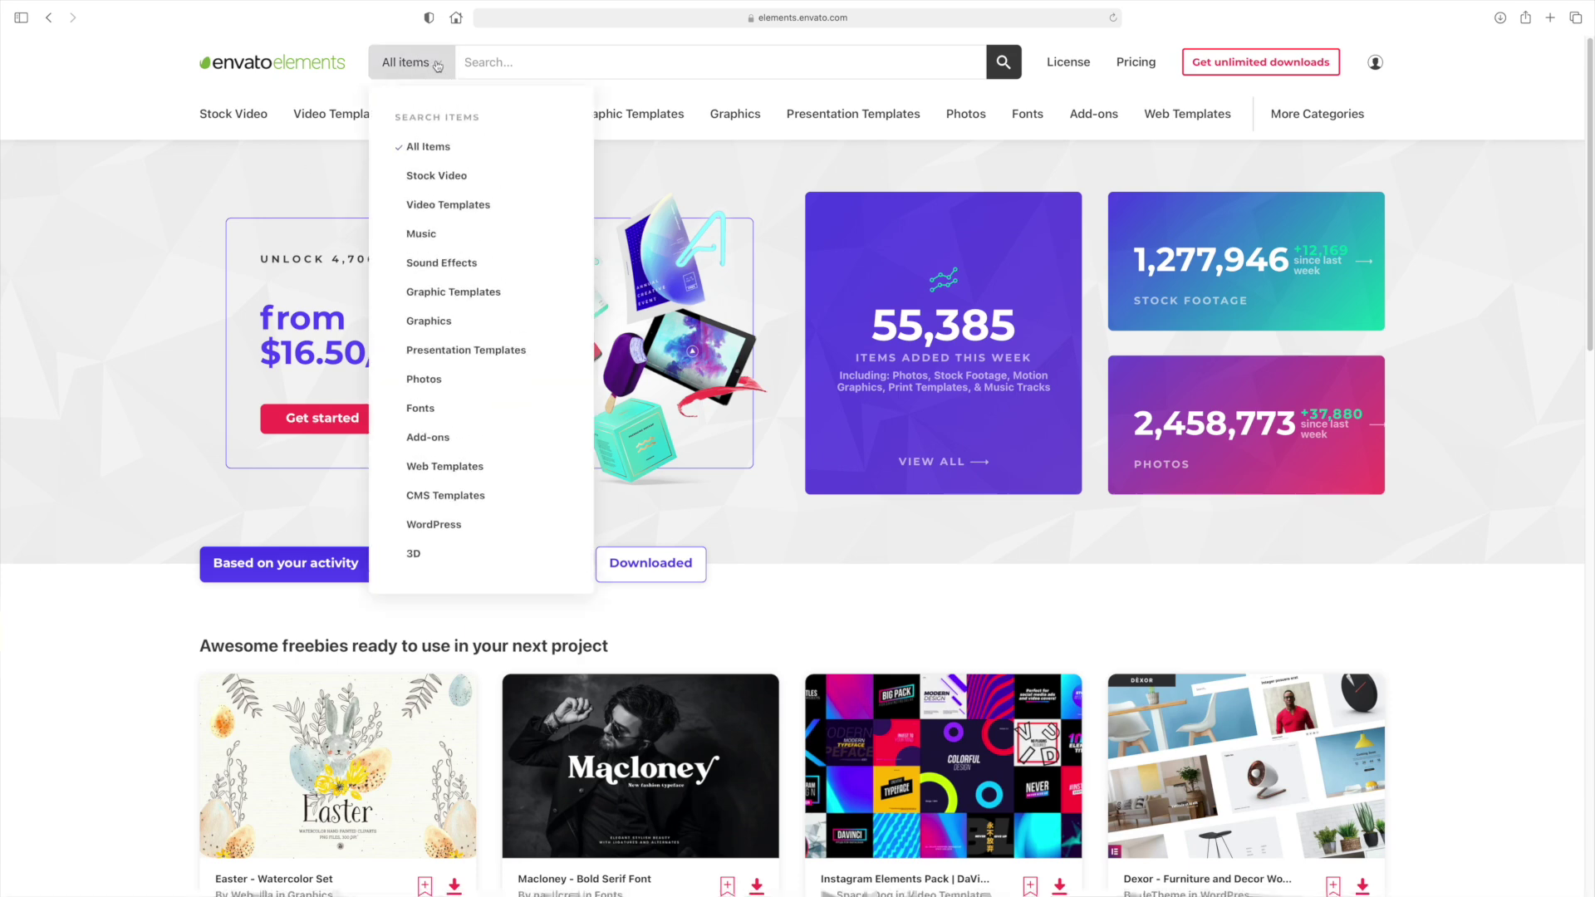
pyautogui.click(441, 263)
pyautogui.write('punching bag')
pyautogui.press('Return')
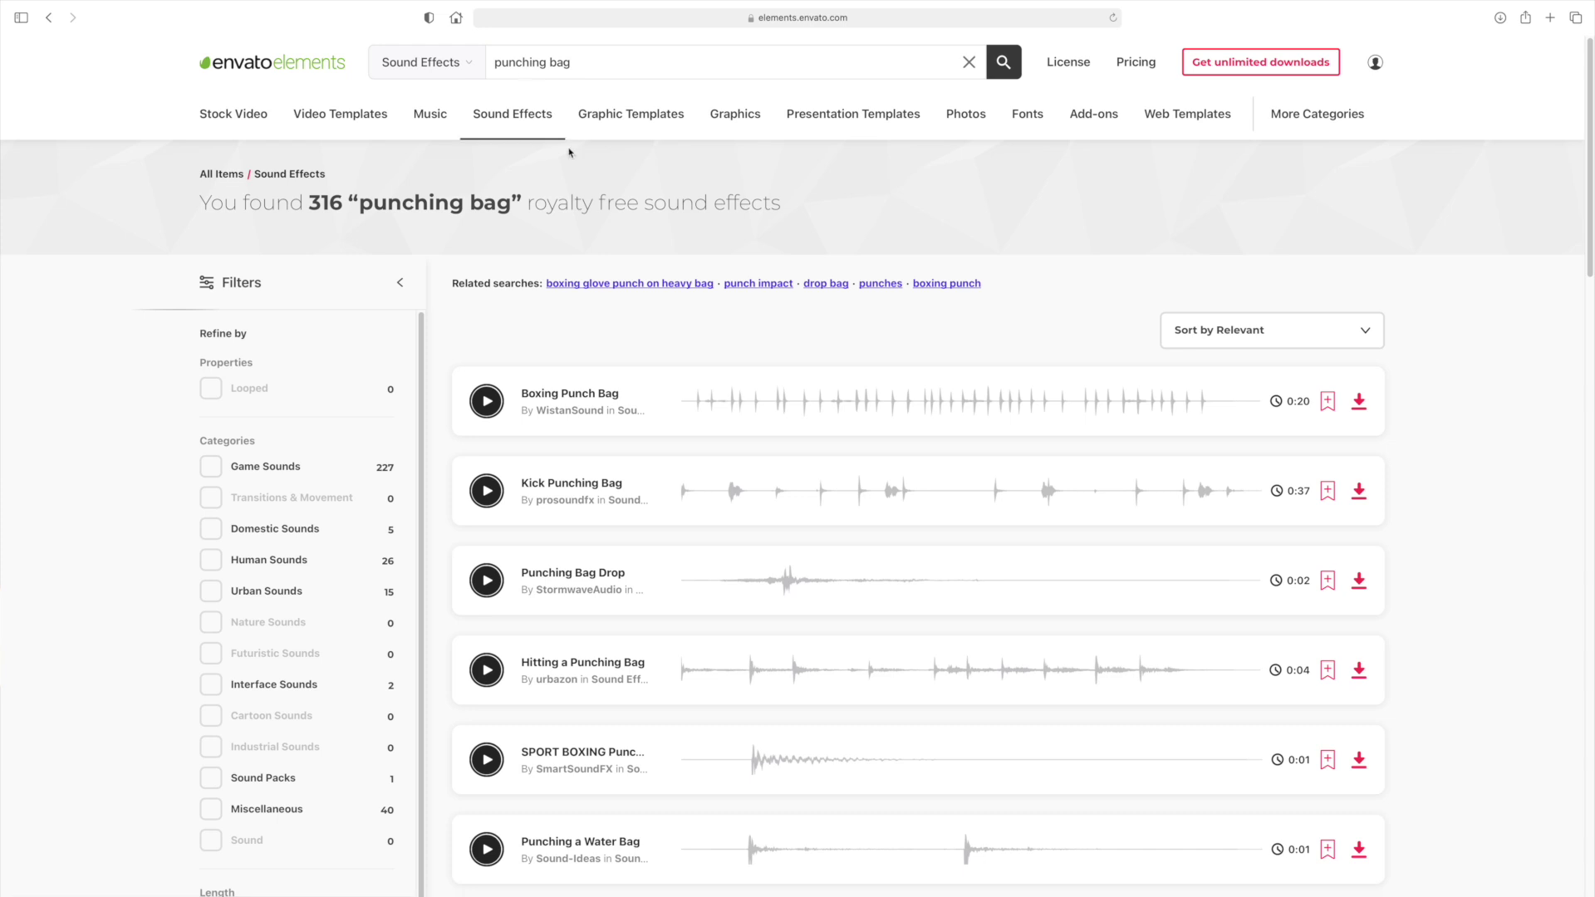
# - Preview the punching bag results and download the Leather Punching Bag sound effect
pyautogui.click(480, 407)
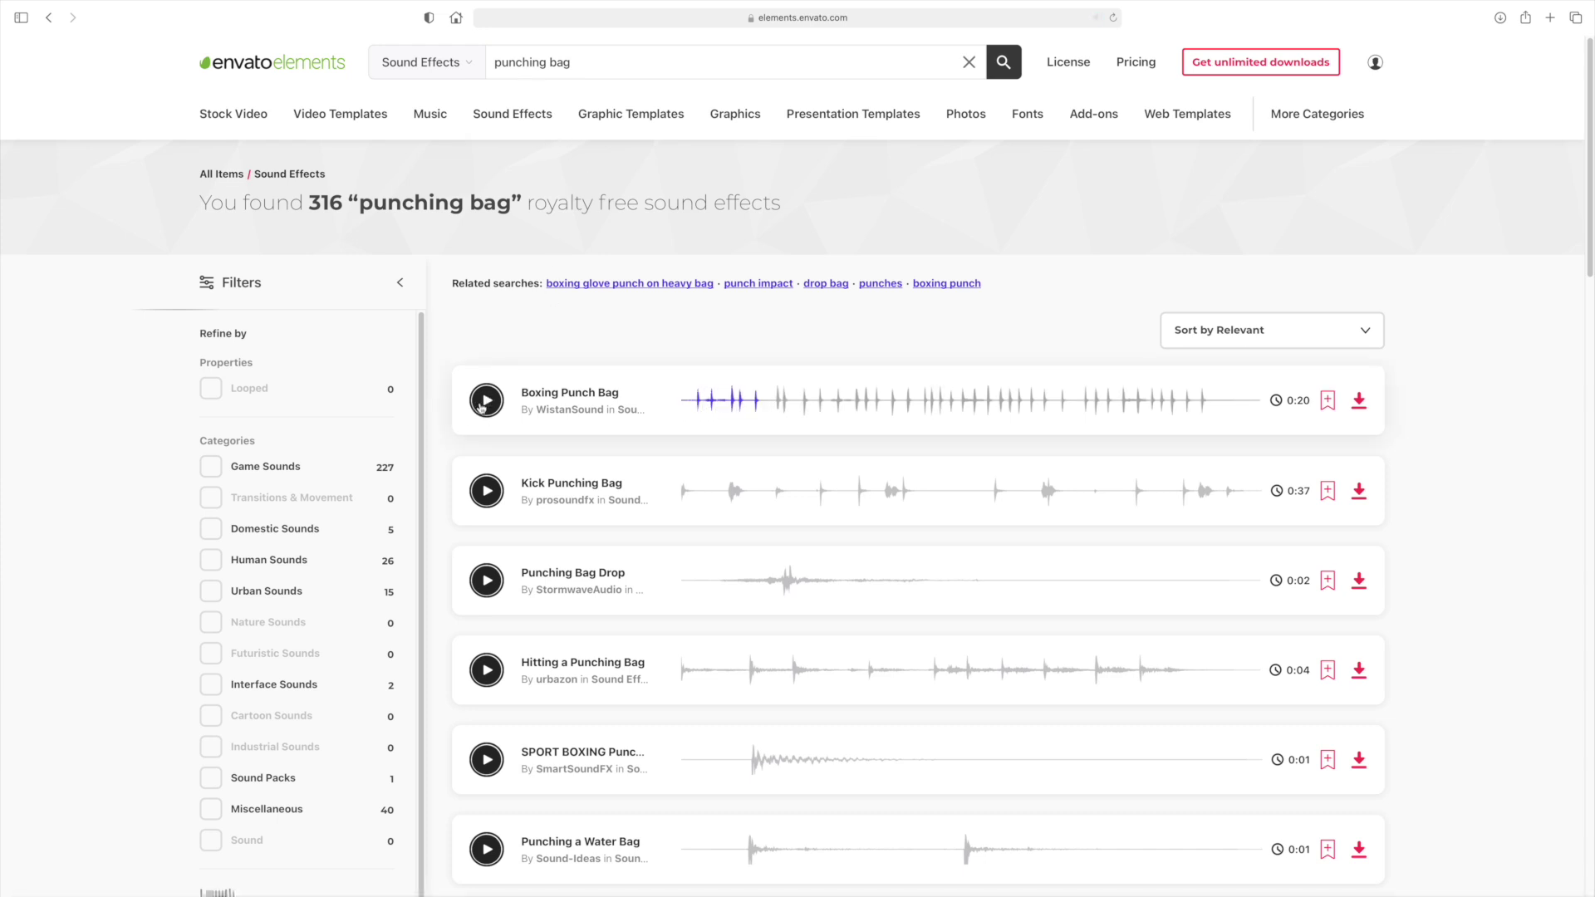
pyautogui.scroll(-10, 480, 407)
pyautogui.click(488, 602)
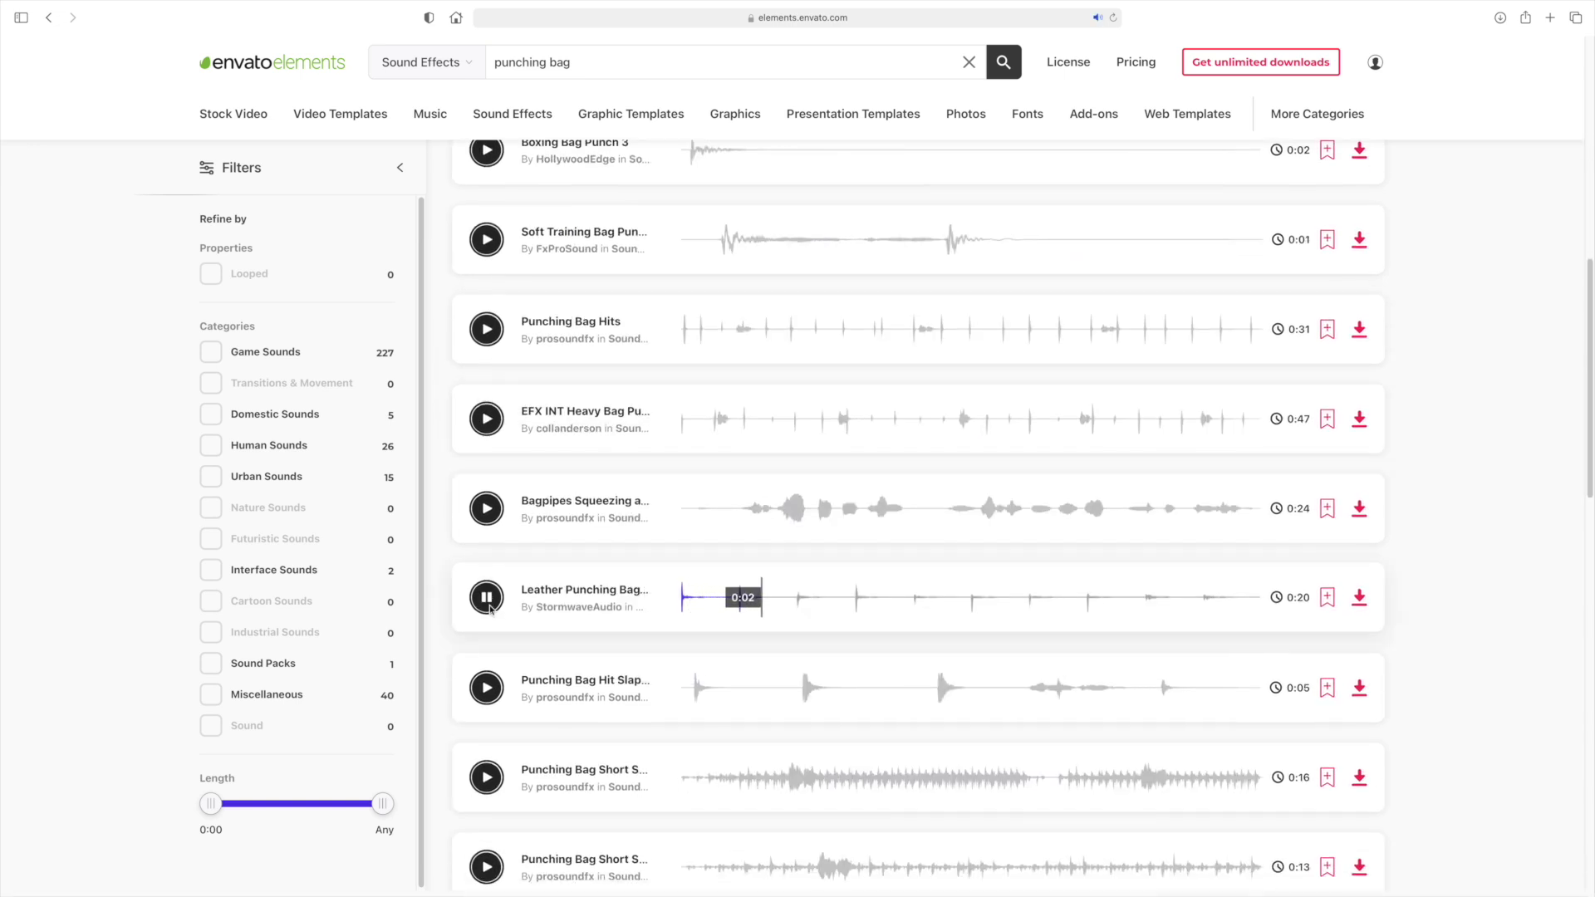
pyautogui.click(487, 598)
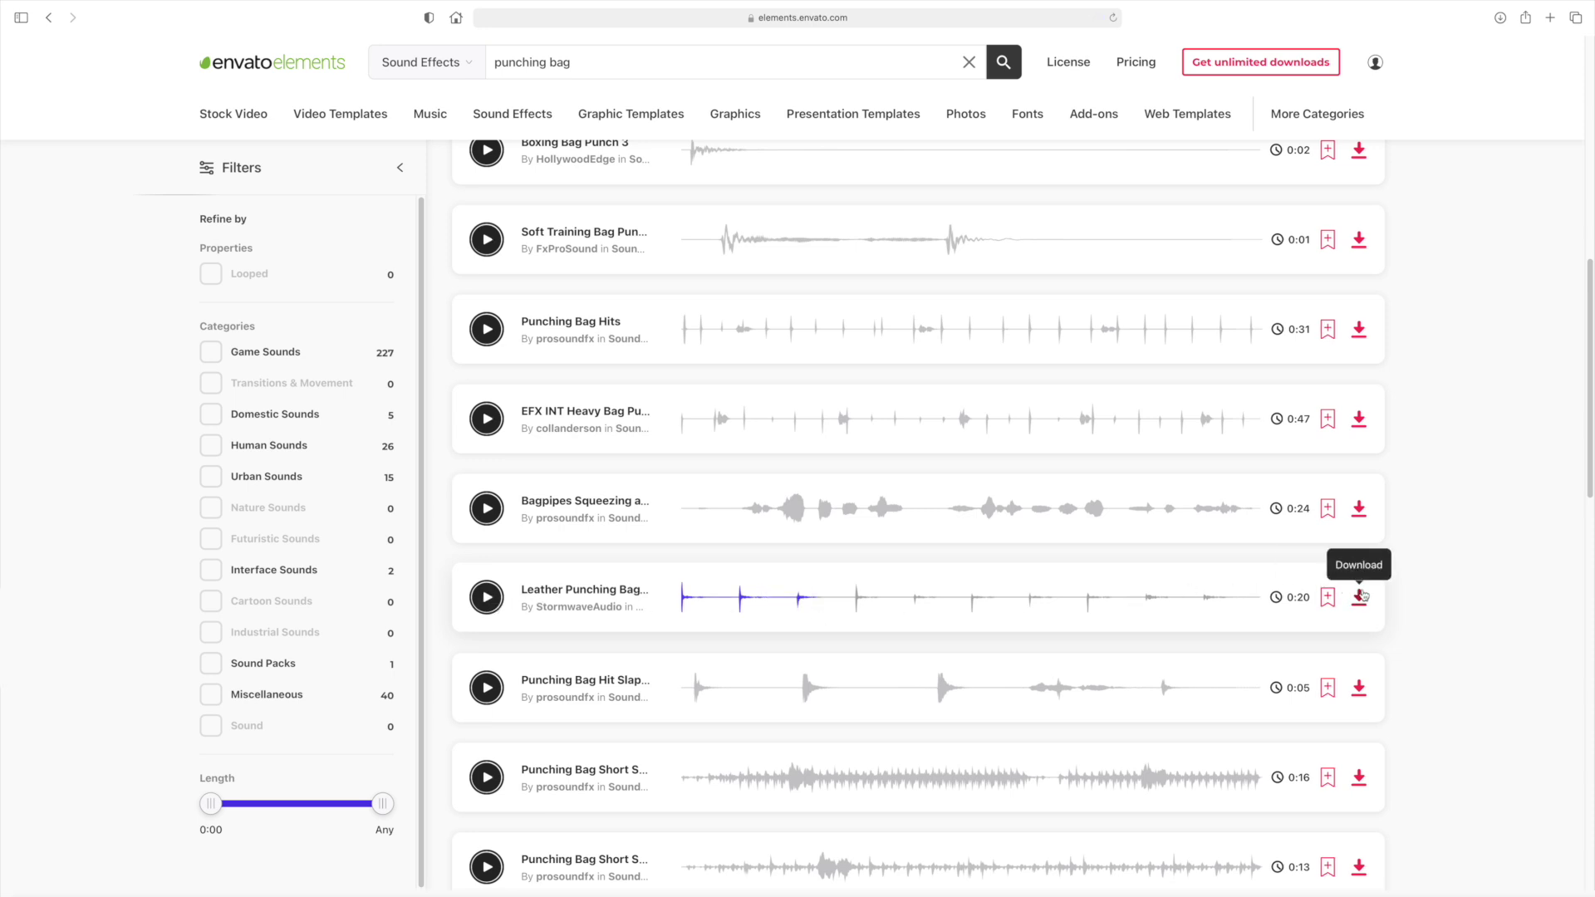
pyautogui.click(1359, 597)
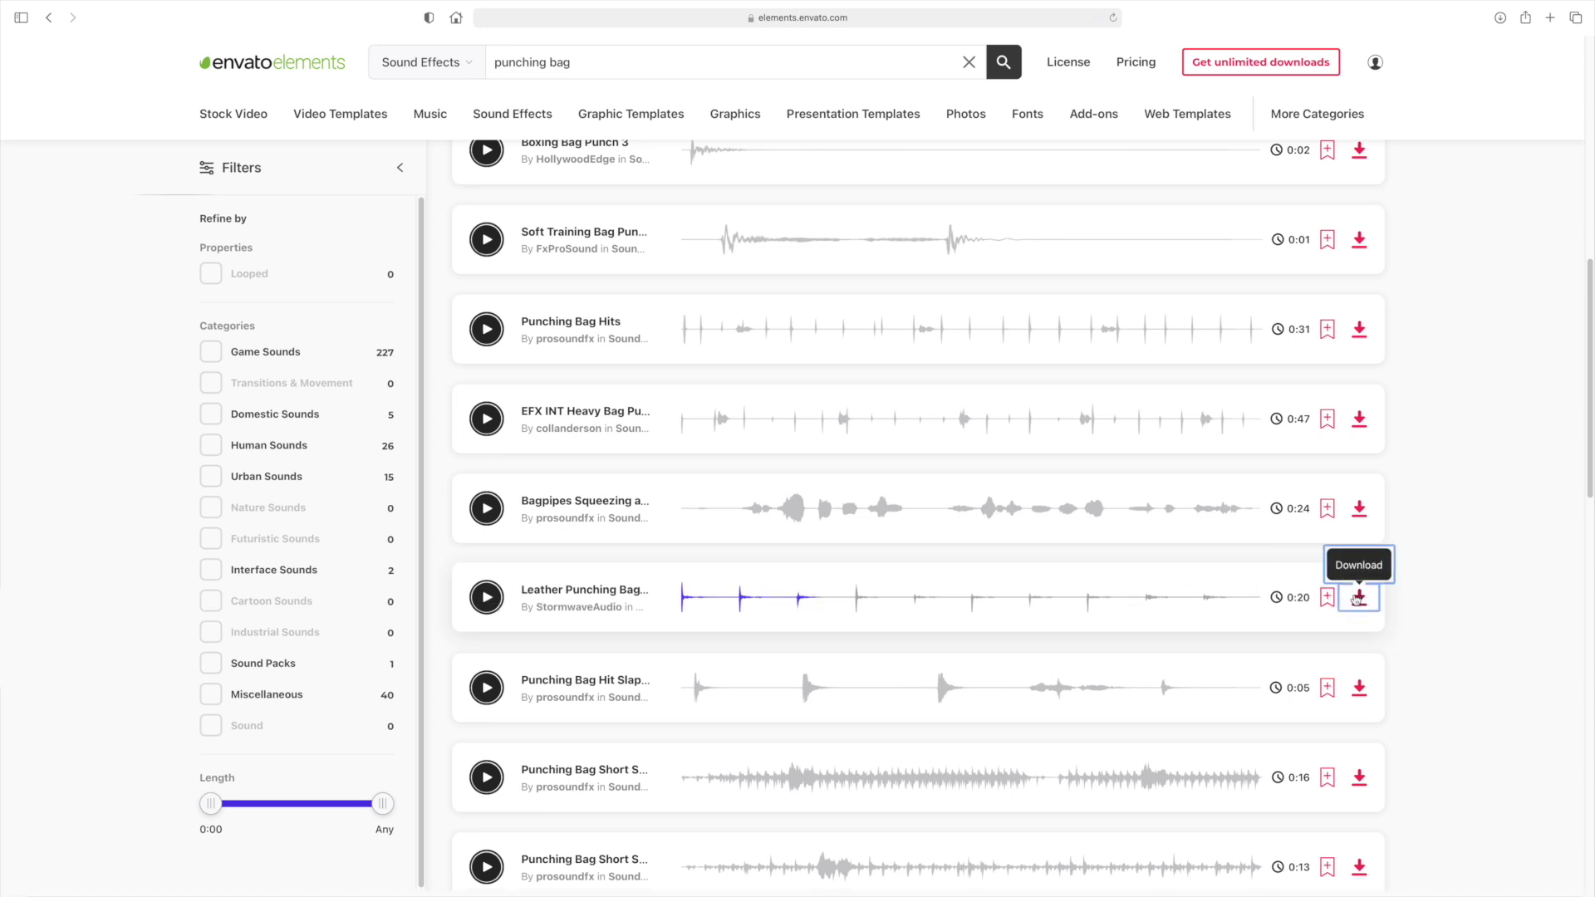
pyautogui.press('super+Tab')
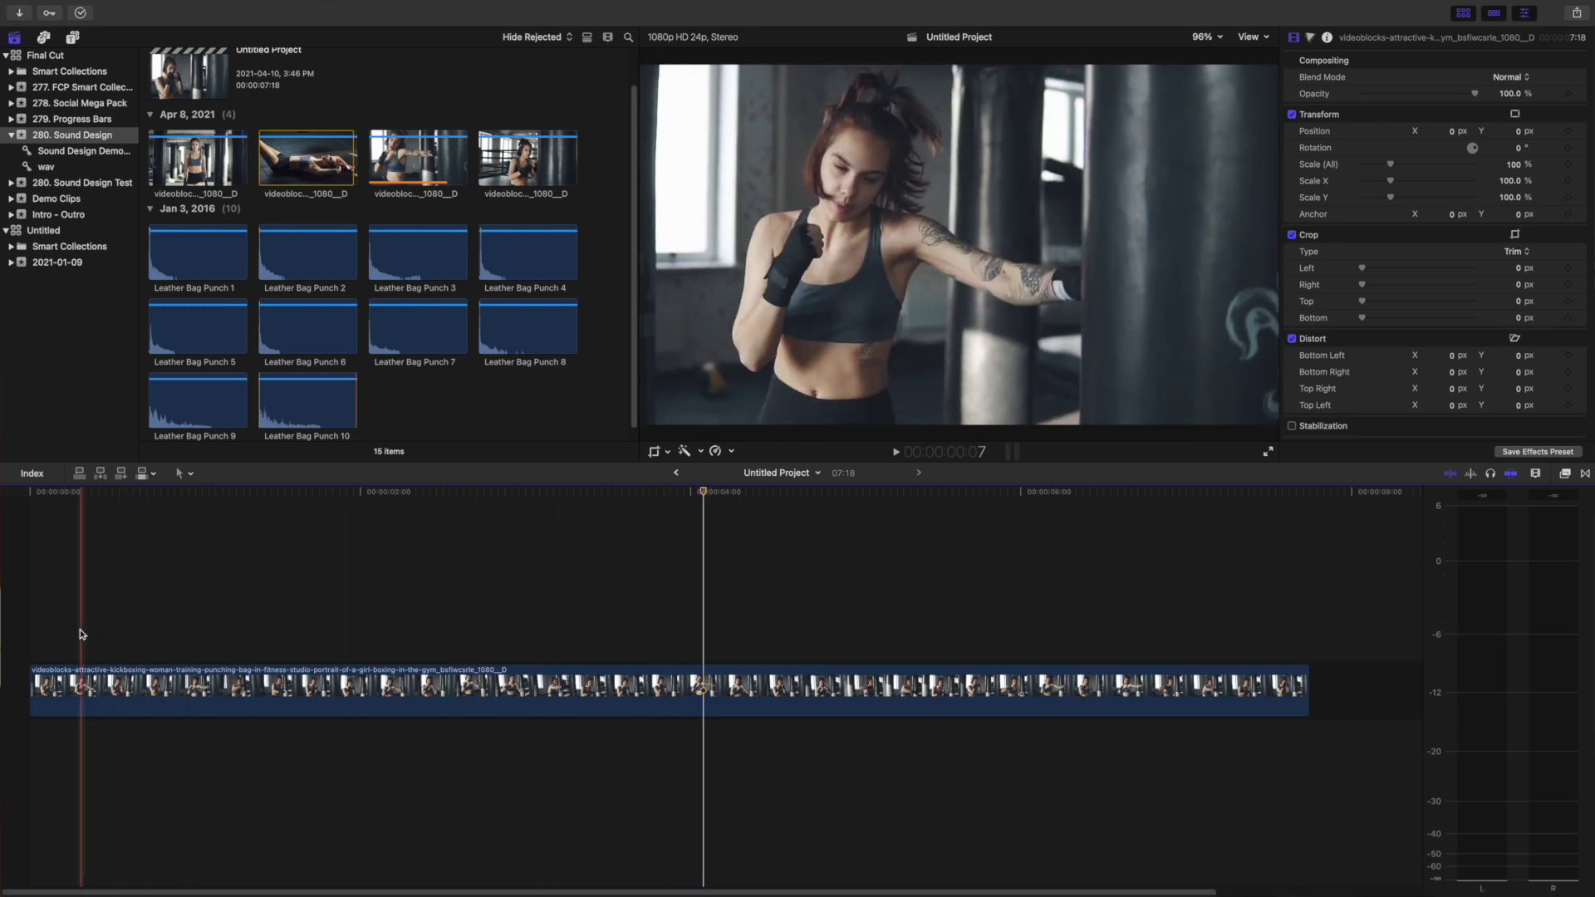
# - Add a marker at each punch while the kickboxing clip plays, then rewind to the start
pyautogui.press('space')
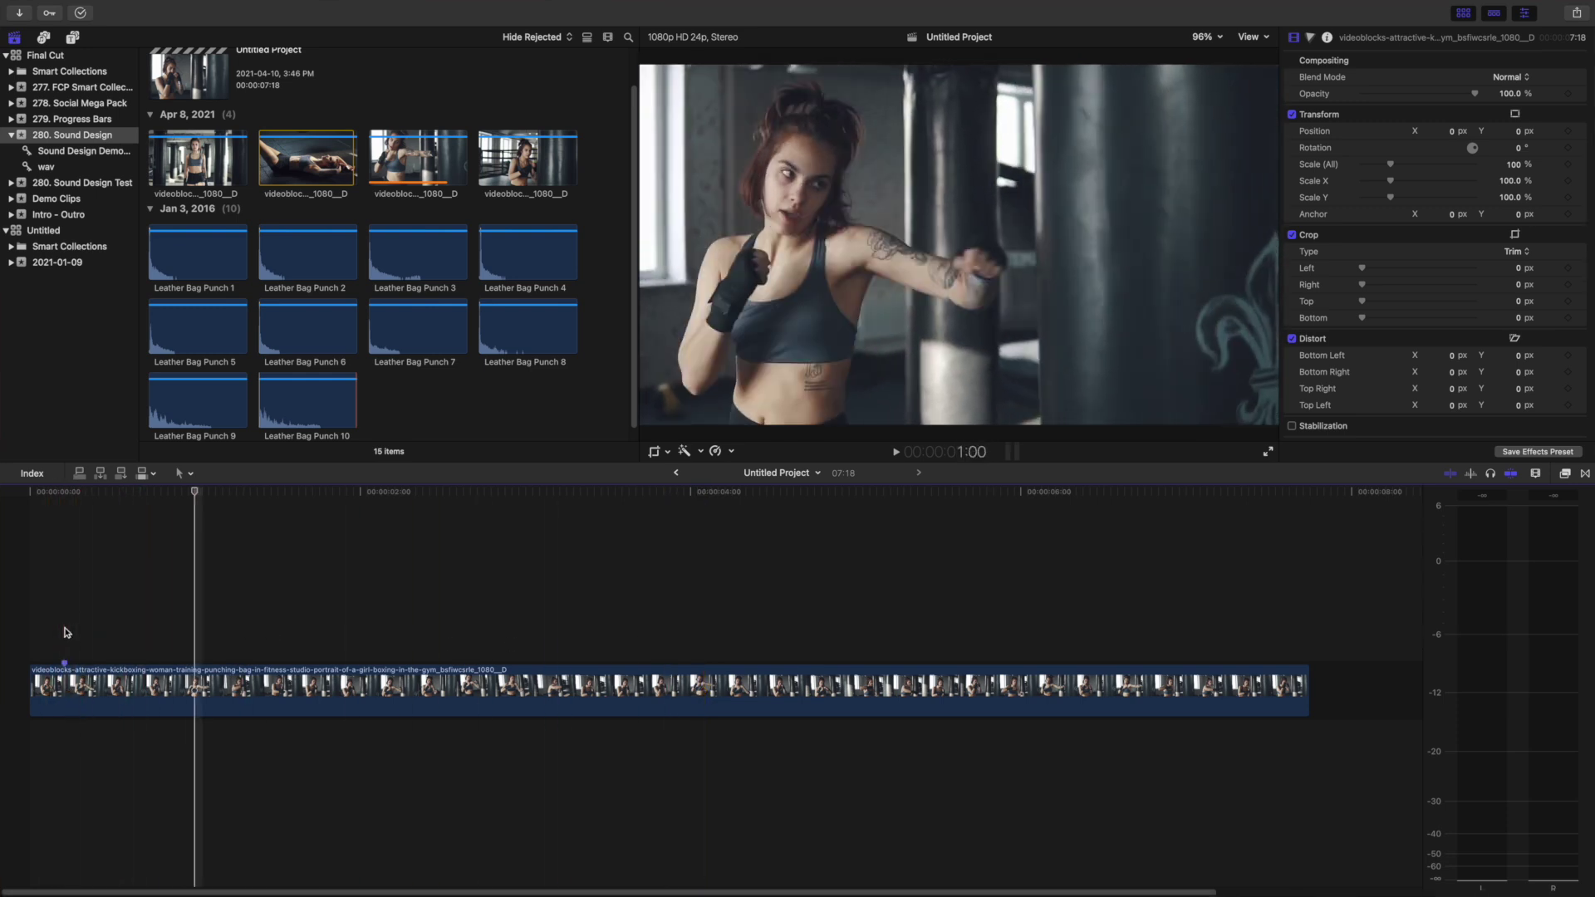
pyautogui.press('m')
pyautogui.press('m')
pyautogui.press('m')
pyautogui.press('m')
pyautogui.press('m')
pyautogui.press('m')
pyautogui.press('m')
pyautogui.press('m')
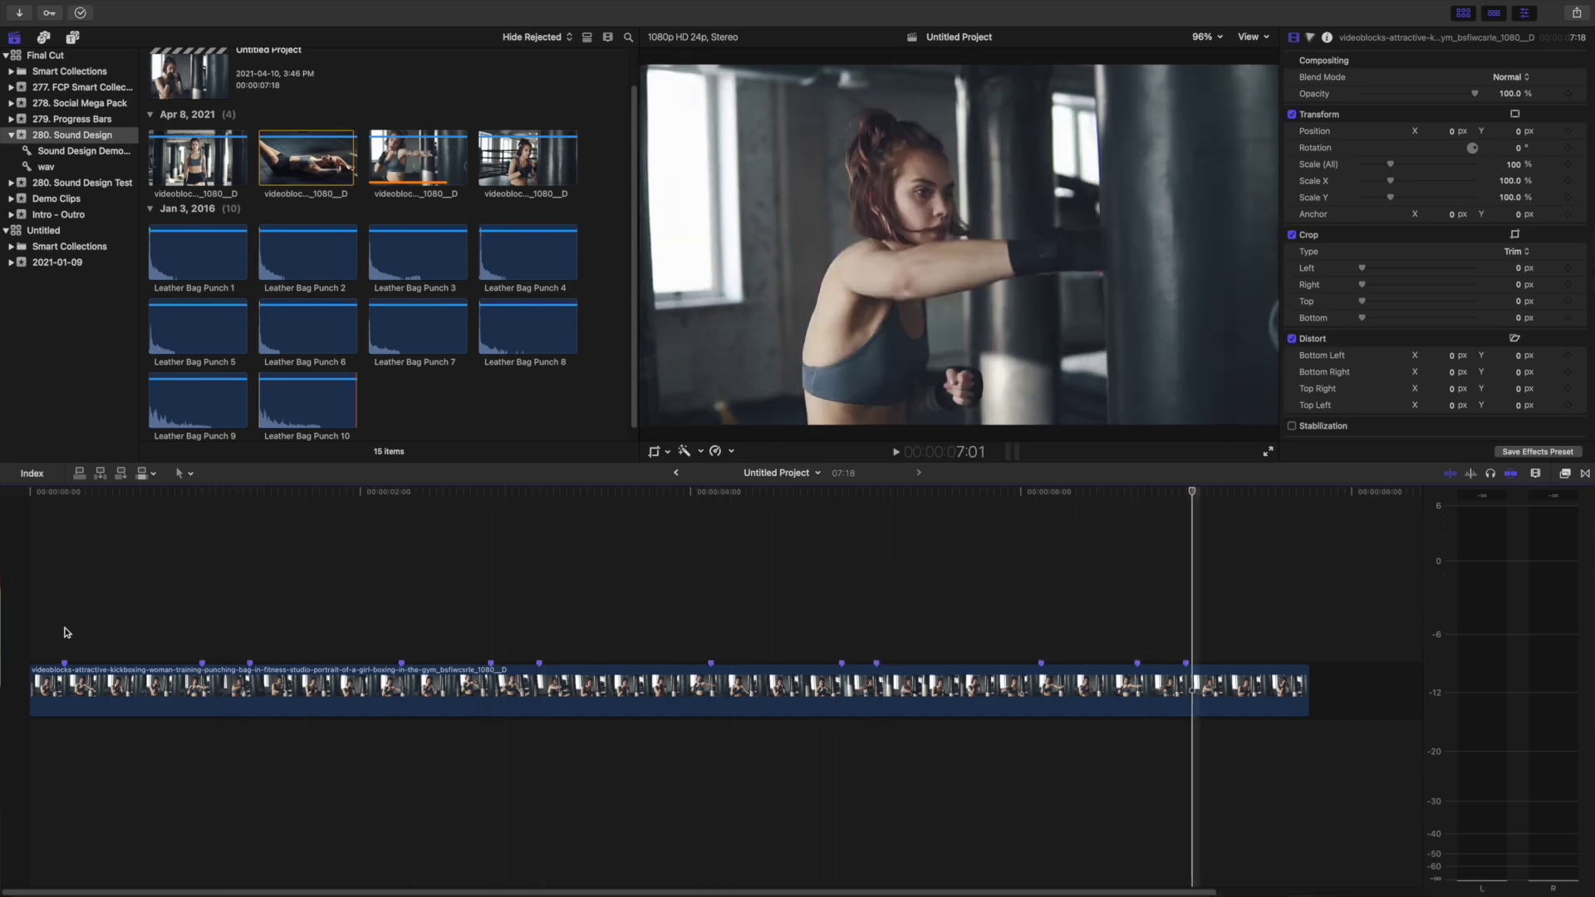
pyautogui.press('space')
pyautogui.click(64, 616)
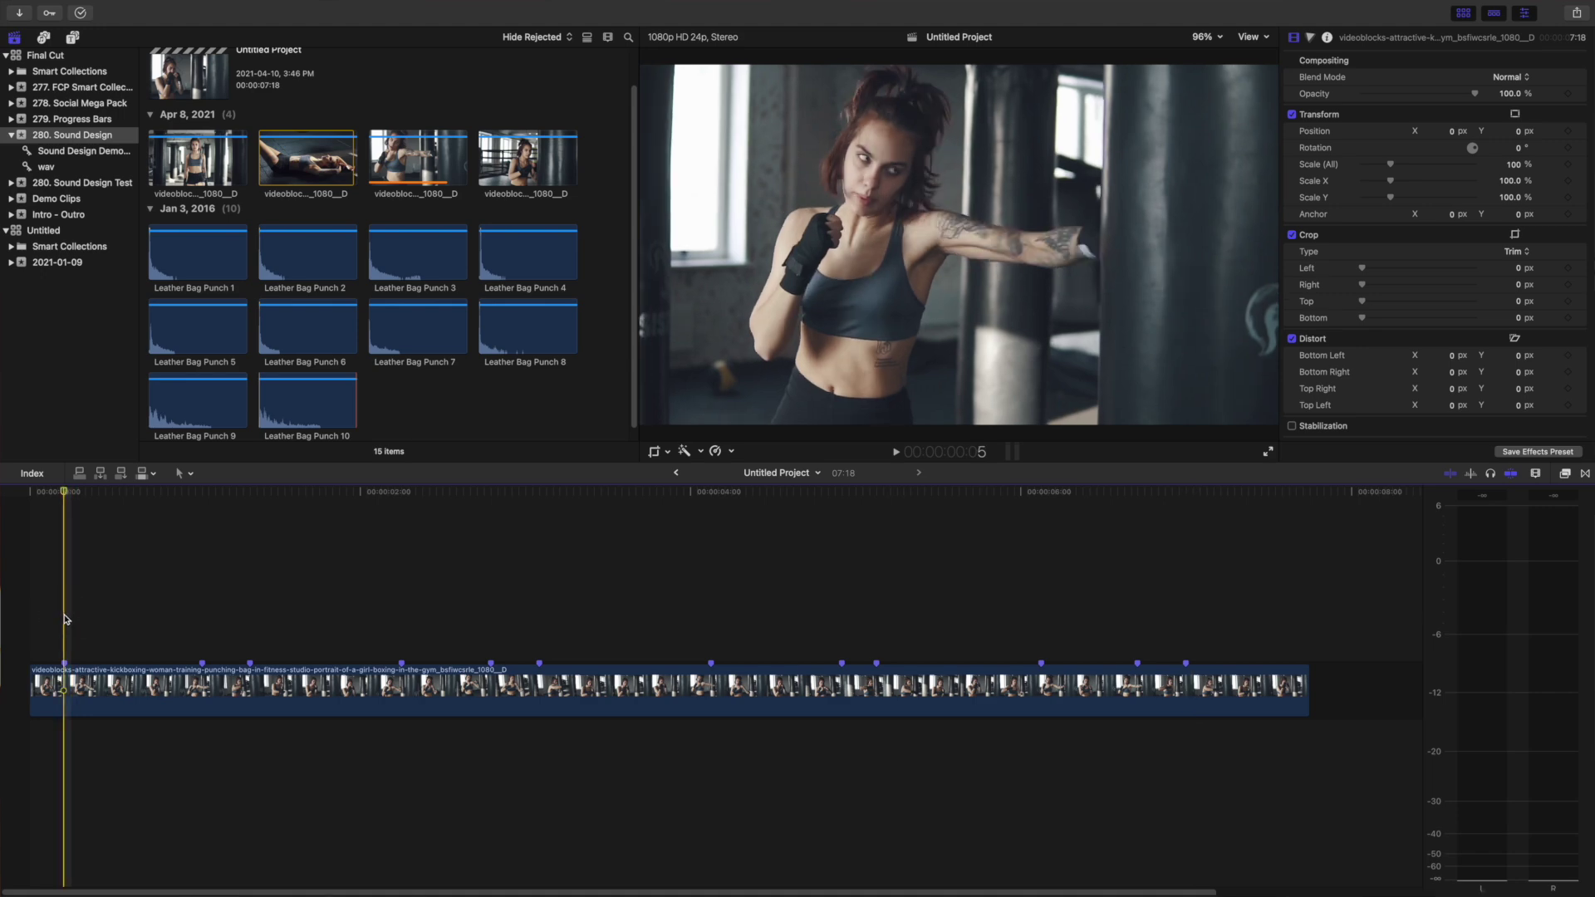
pyautogui.click(290, 252)
# - Connect Leather Bag Punch 1 and 2 sounds beneath the kickboxing clip, aligned to the punch markers
pyautogui.moveTo(291, 251); pyautogui.dragTo(53, 762)
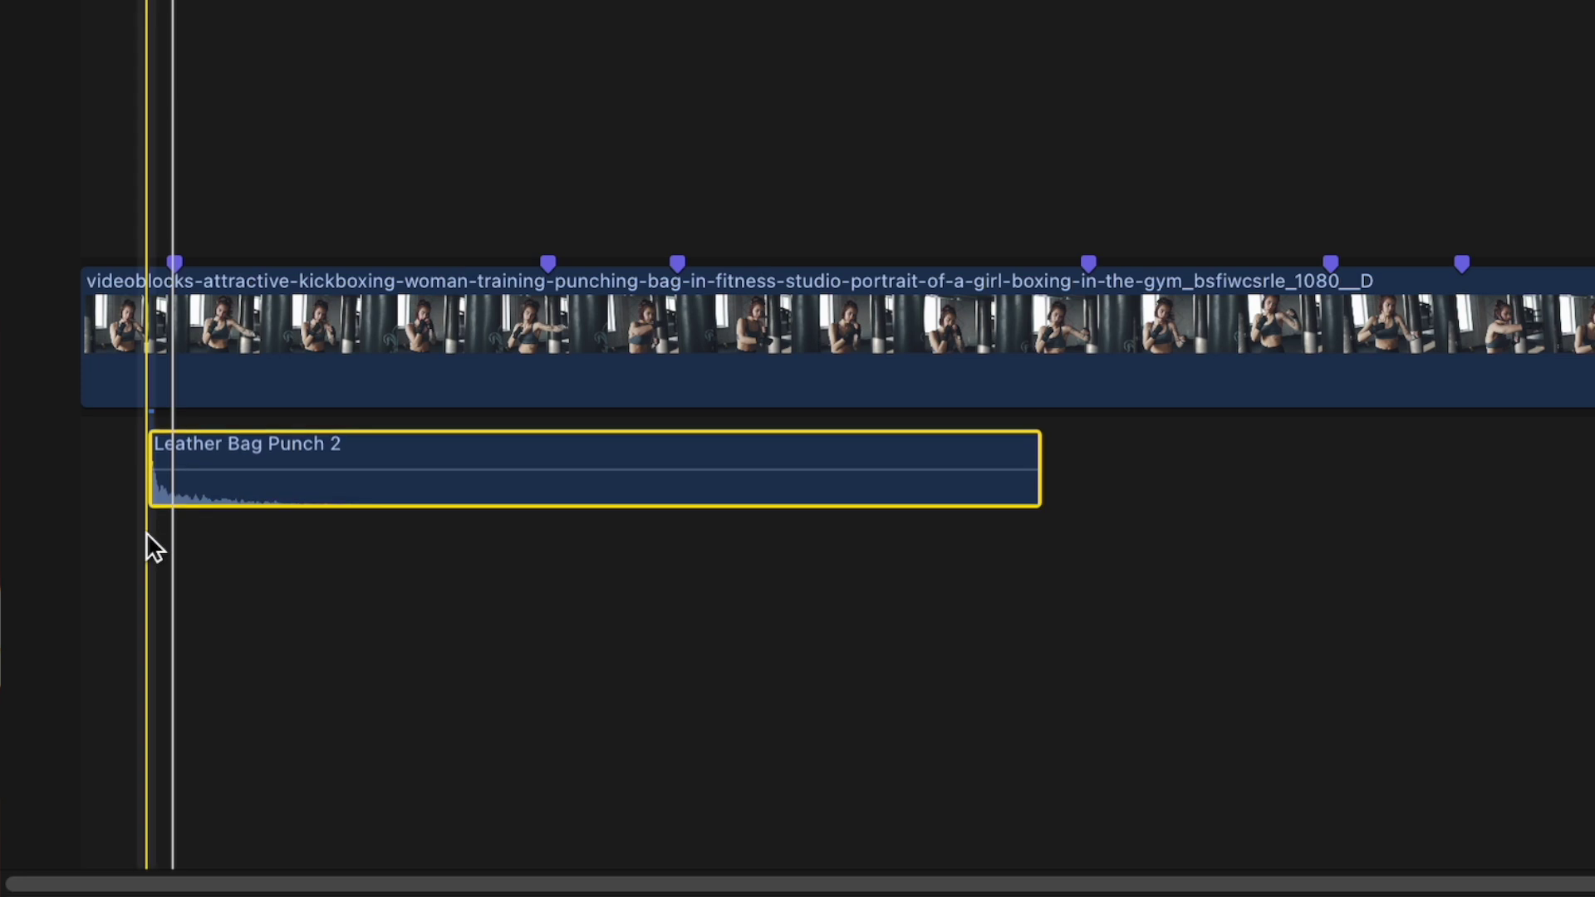
pyautogui.press('super+equal')
pyautogui.press('super+equal')
pyautogui.press('super+equal')
pyautogui.moveTo(321, 444); pyautogui.dragTo(452, 536)
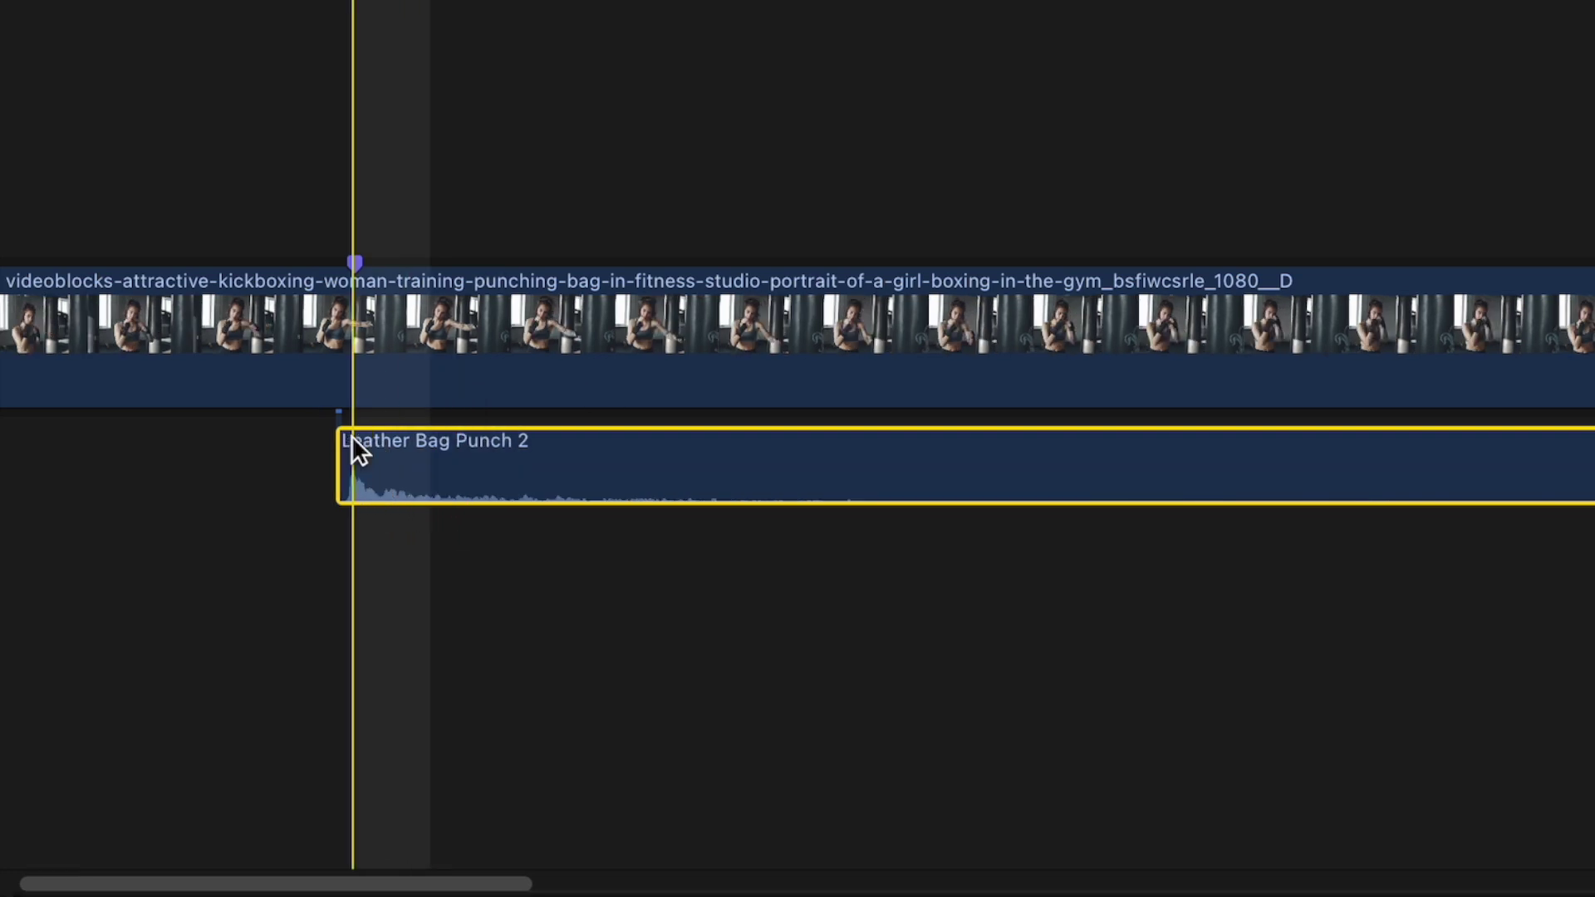
pyautogui.hotkey('ctrl', "'")
pyautogui.hotkey('ctrl', "'")
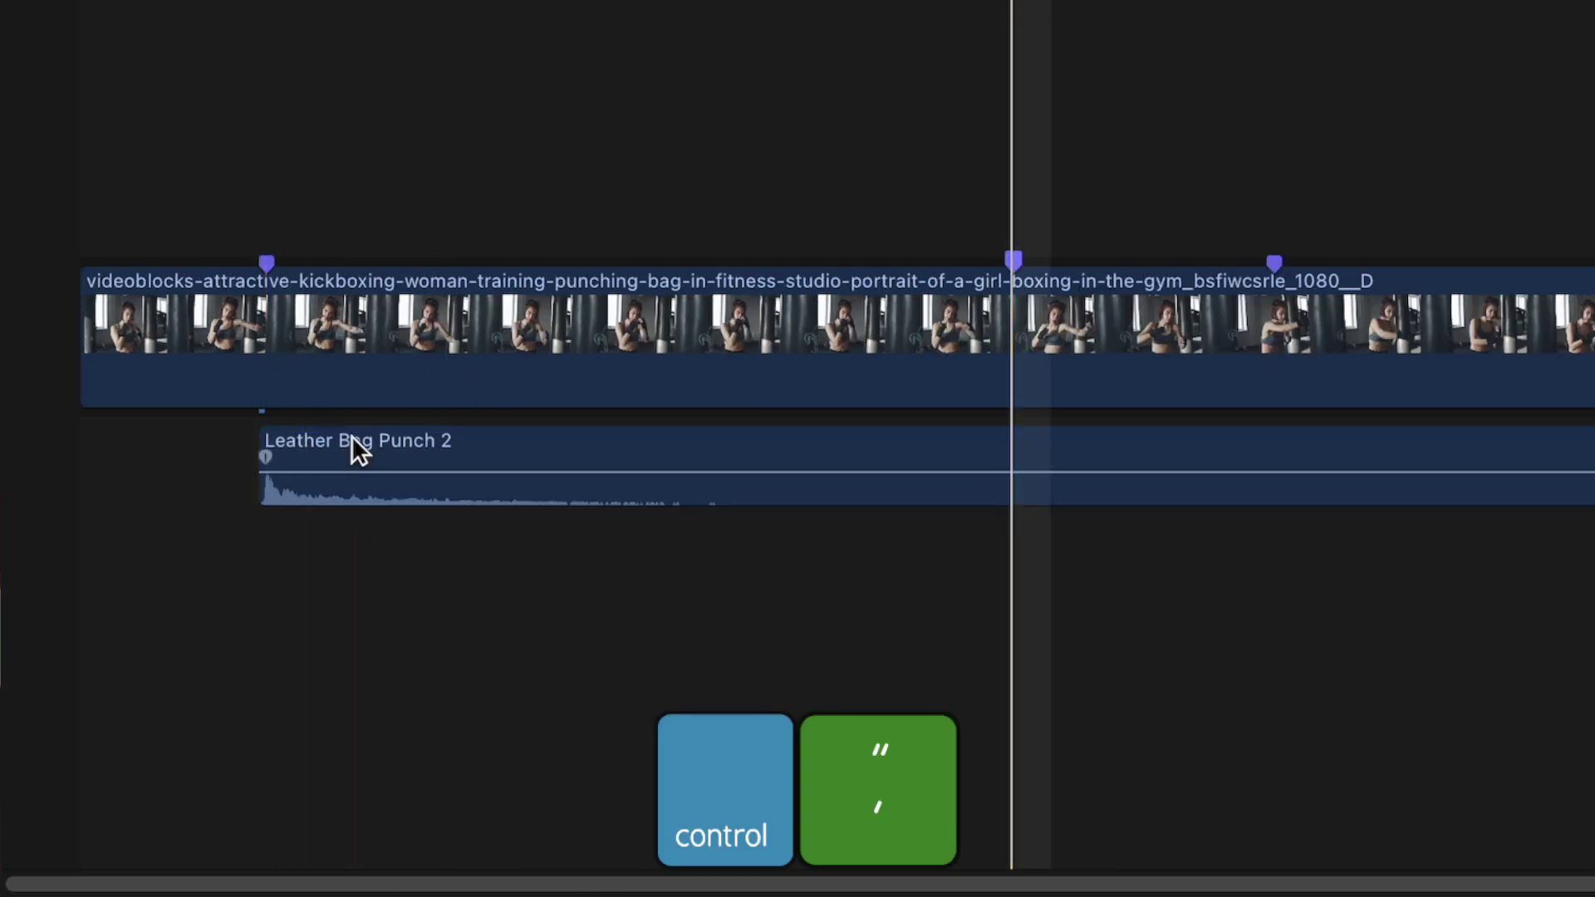
pyautogui.moveTo(266, 467); pyautogui.dragTo(1082, 622)
pyautogui.press('super+equal')
pyautogui.press('super+equal')
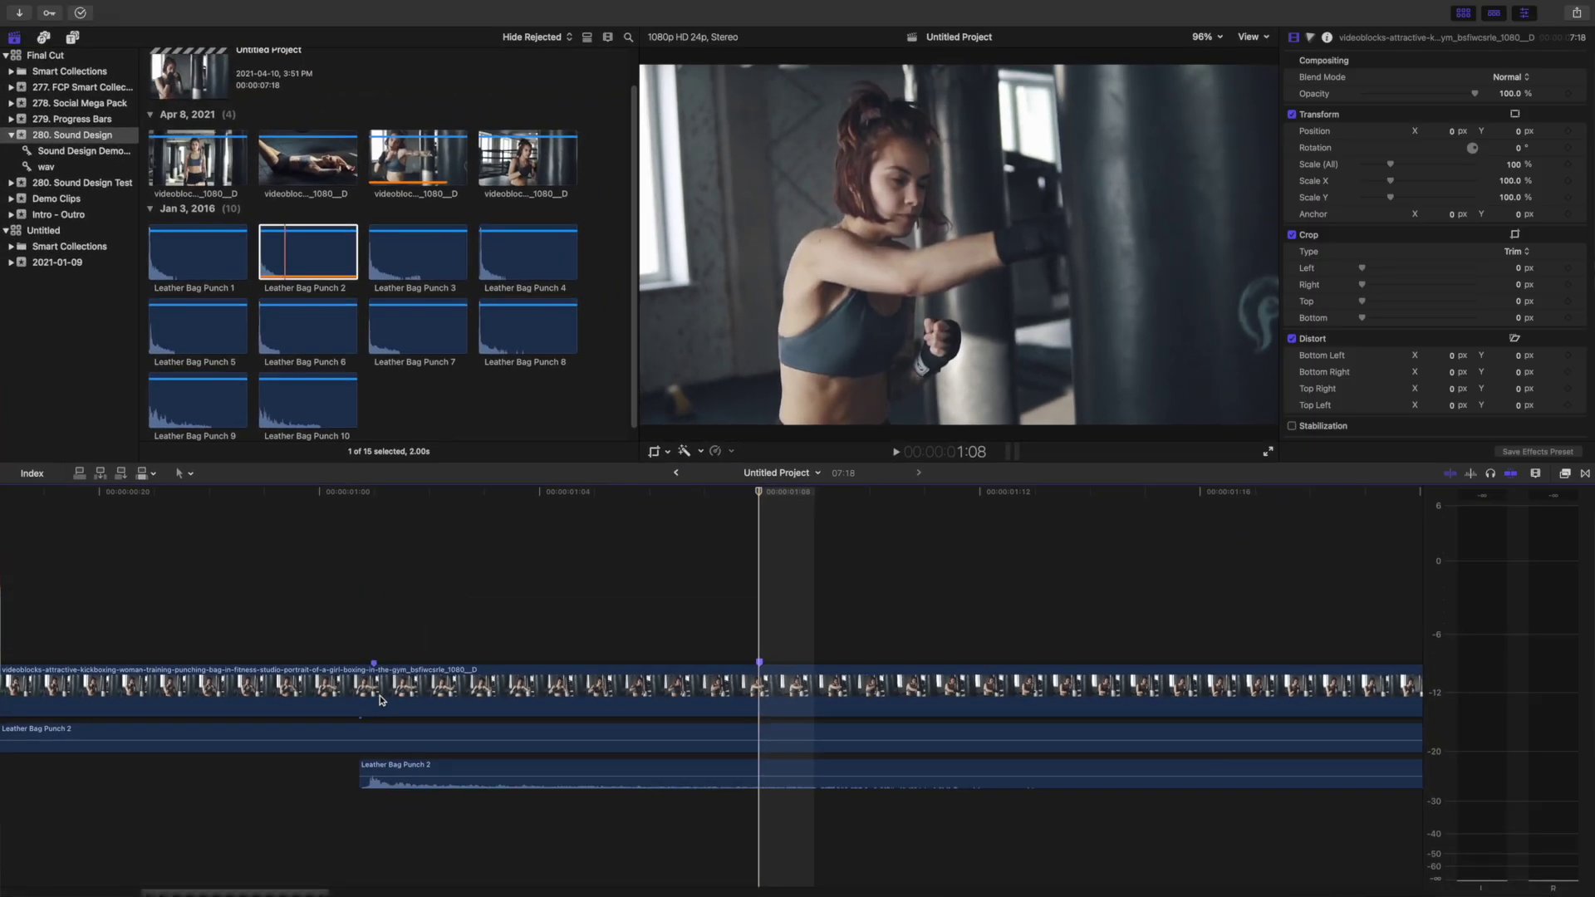
pyautogui.moveTo(191, 249); pyautogui.dragTo(752, 810)
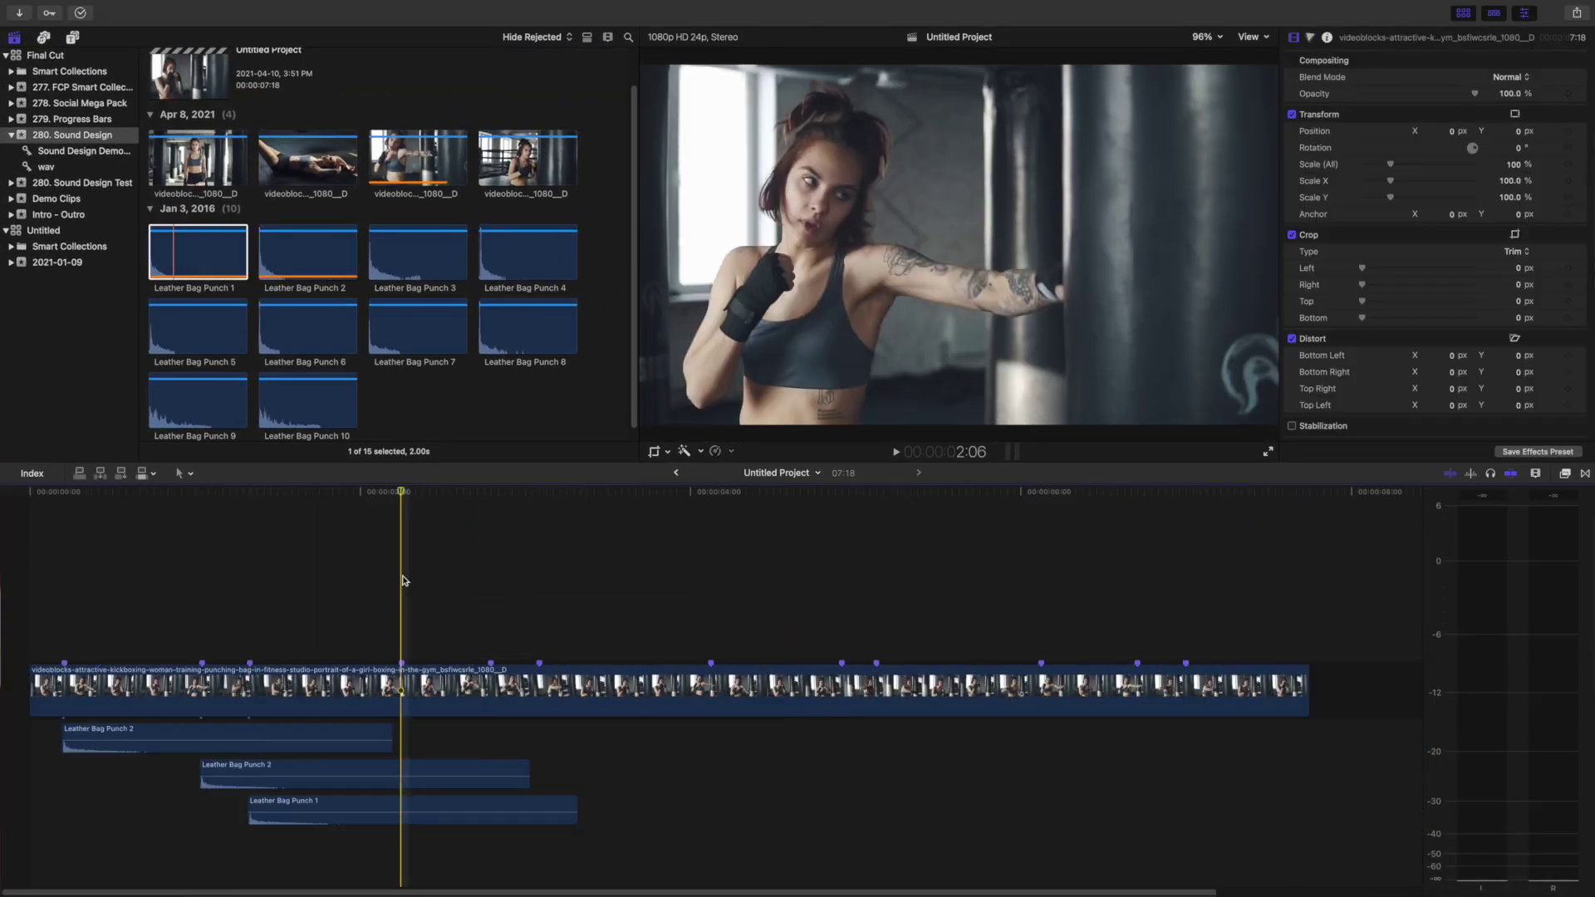
pyautogui.moveTo(307, 249); pyautogui.dragTo(420, 730)
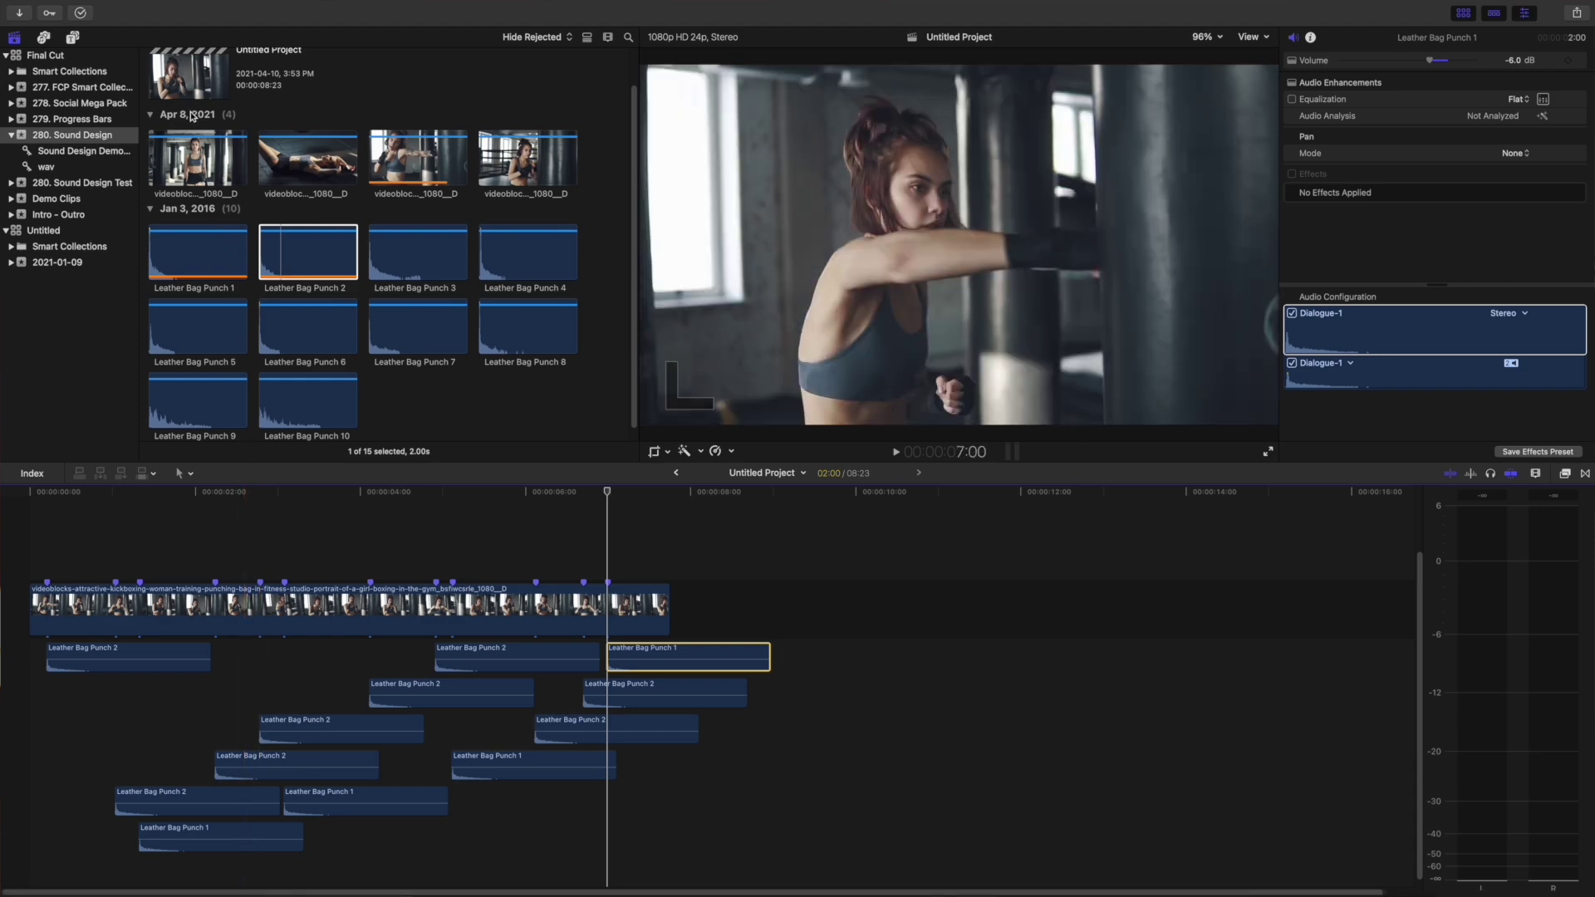
# - Change the Untitled Project's audio channels from Stereo to Surround in its project settings
pyautogui.click(190, 75)
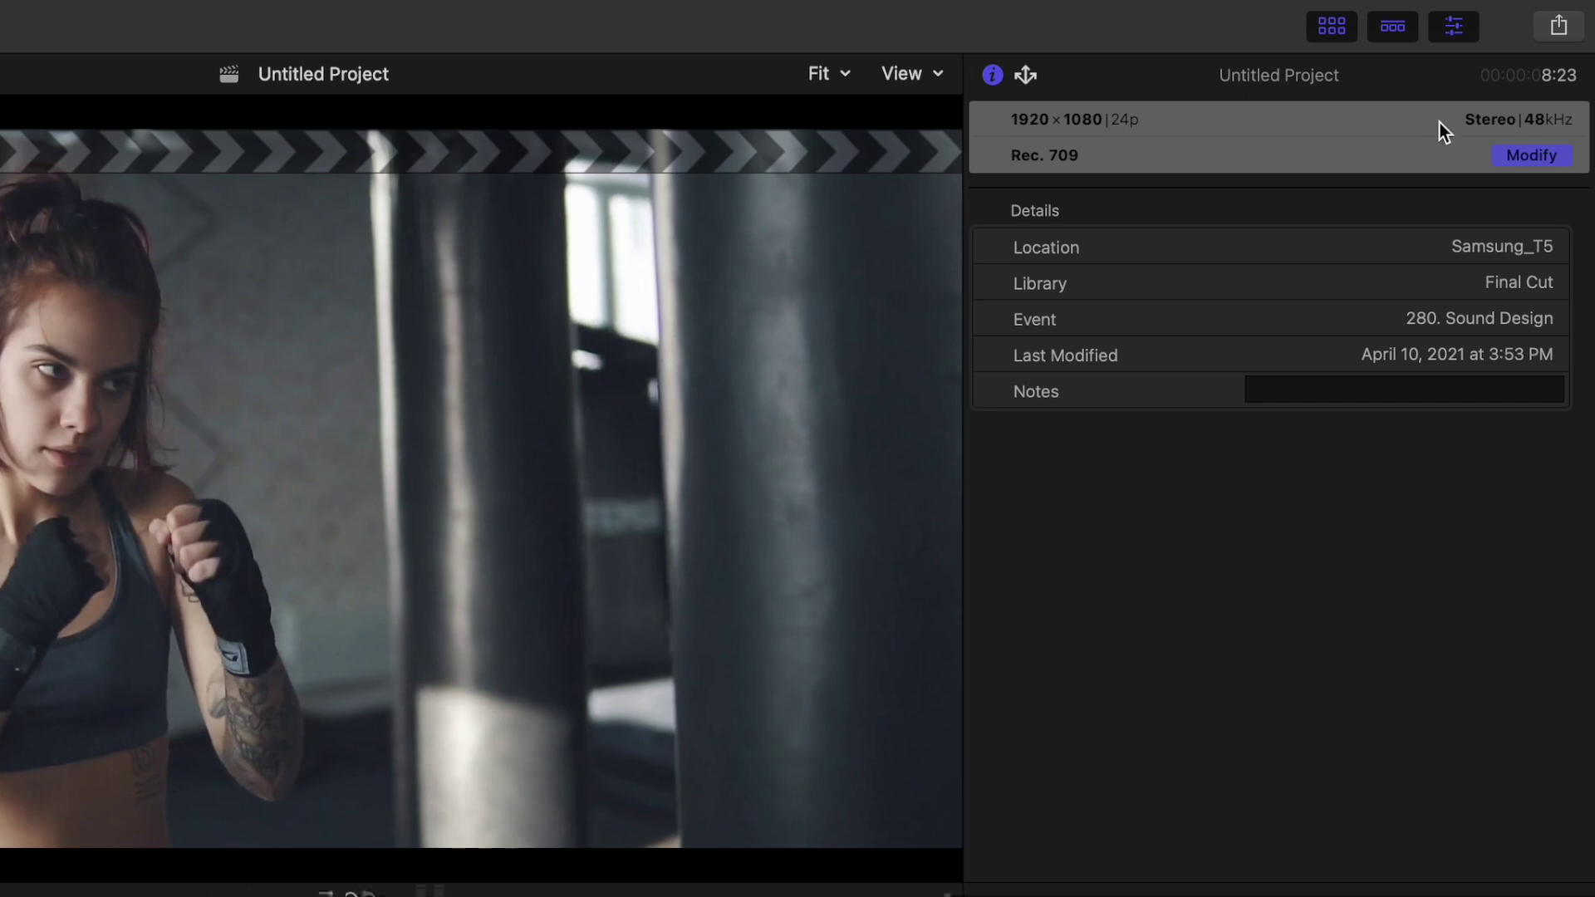
pyautogui.click(1531, 156)
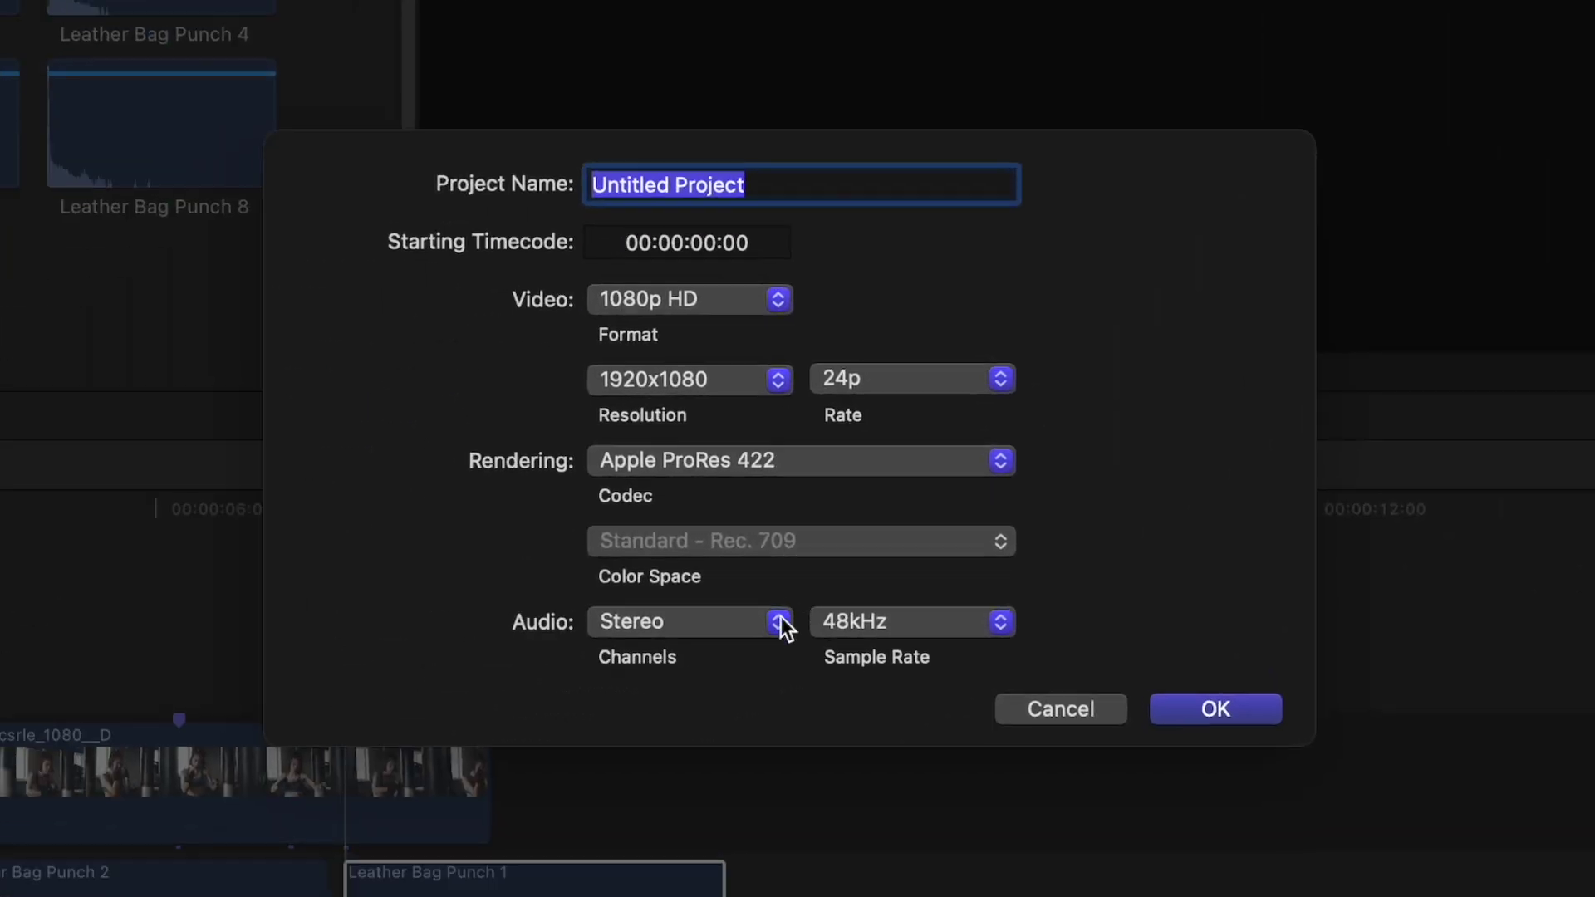
pyautogui.click(781, 619)
pyautogui.click(702, 599)
pyautogui.click(1163, 709)
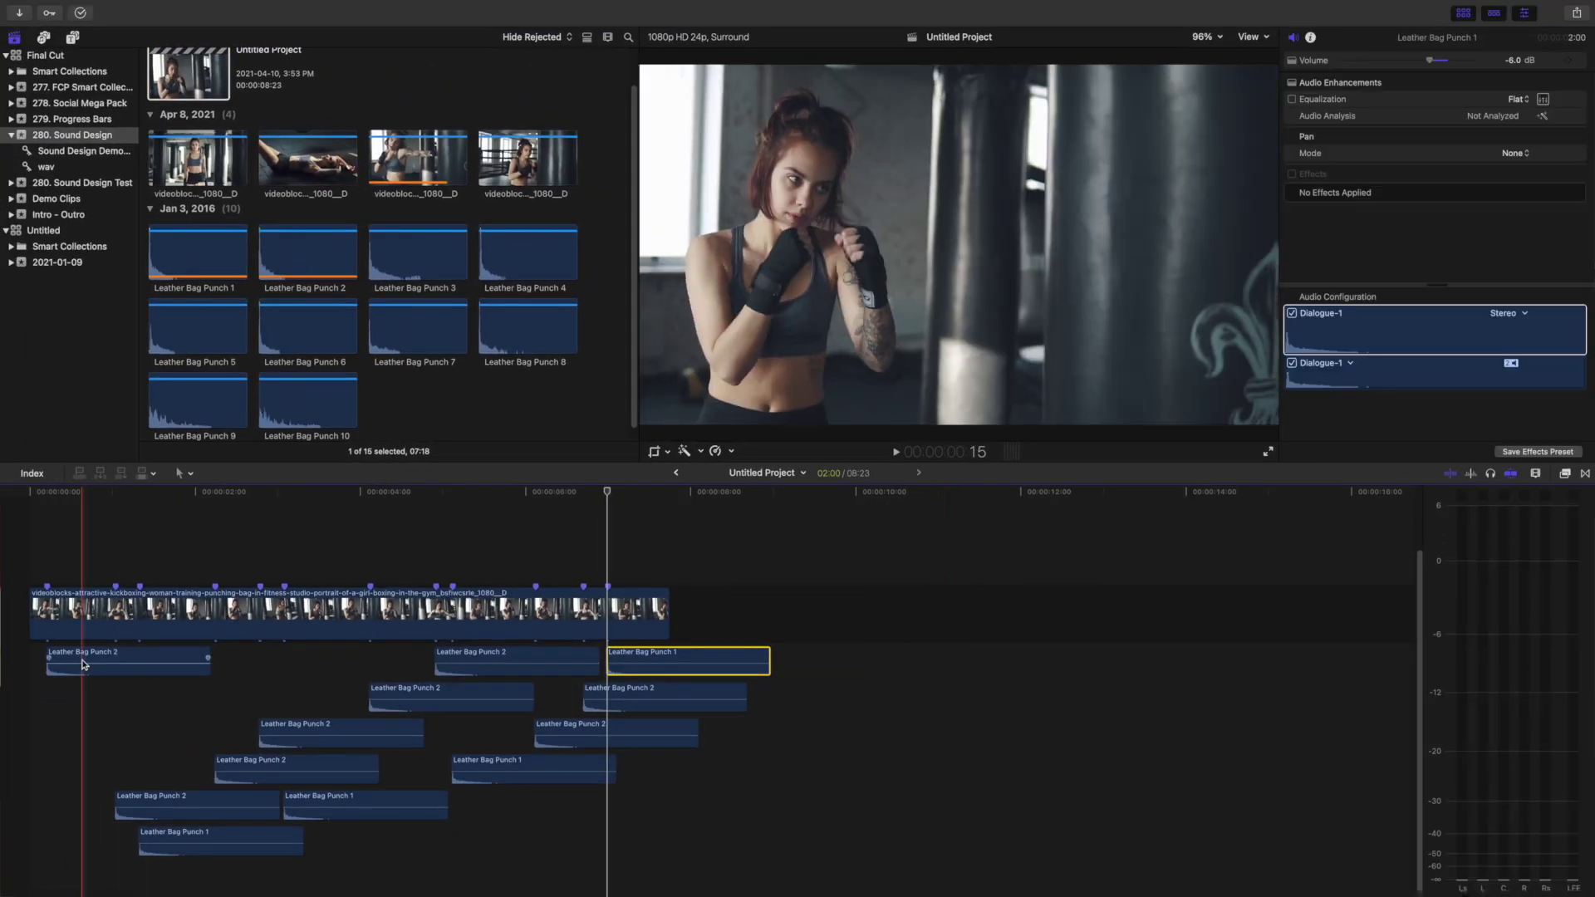
# - Set Leather Bag Punch 2 to Create Space pan mode, panned toward the front right
pyautogui.click(86, 656)
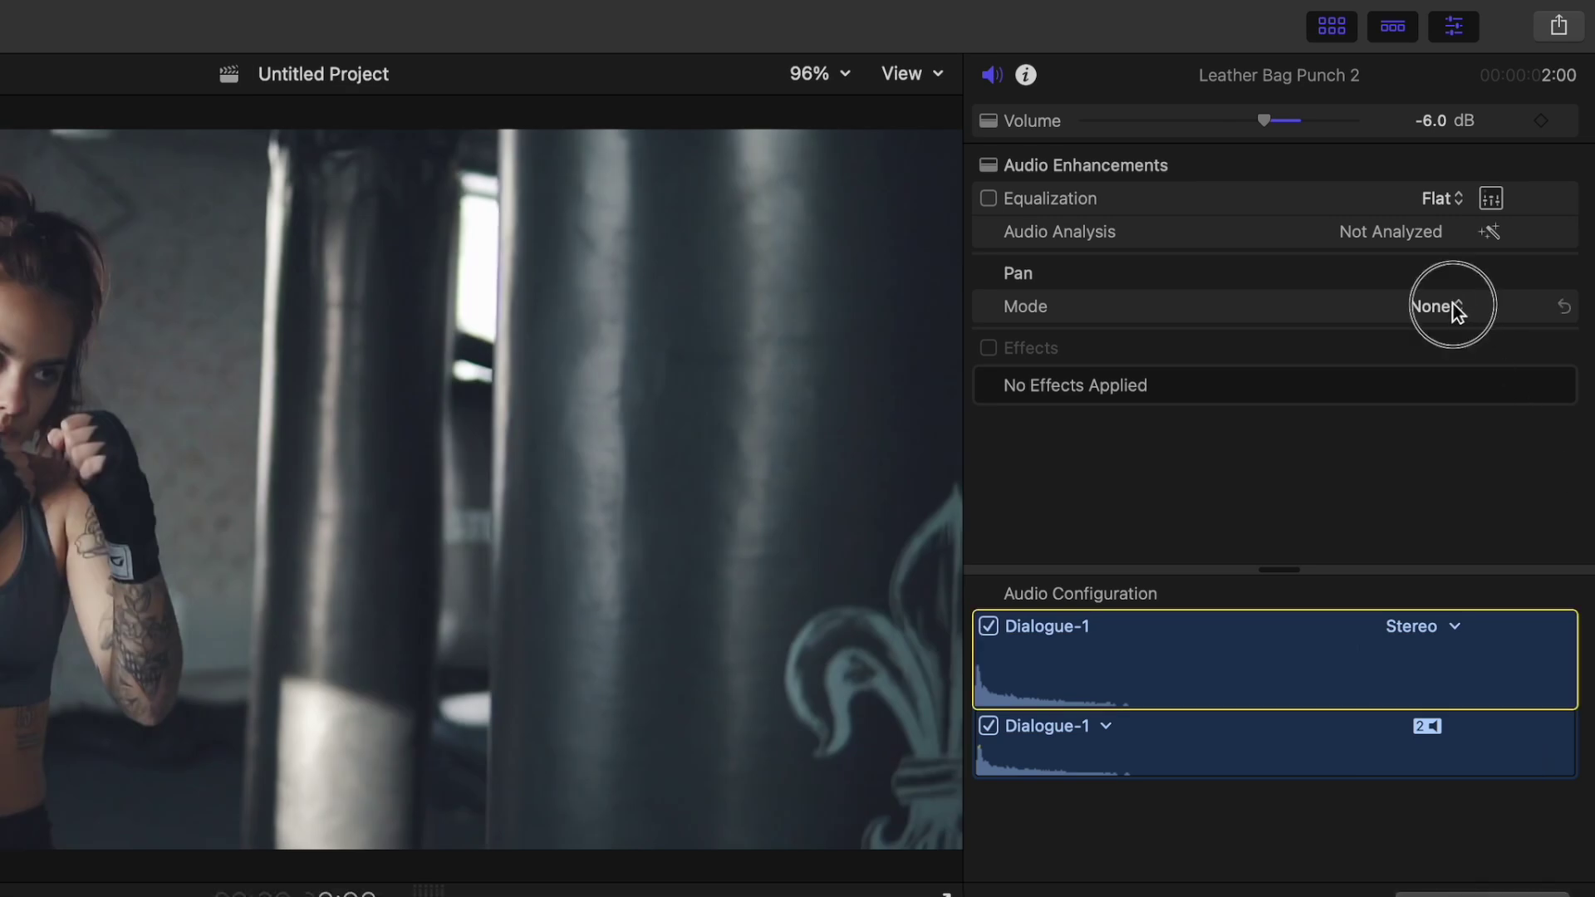
pyautogui.click(1453, 304)
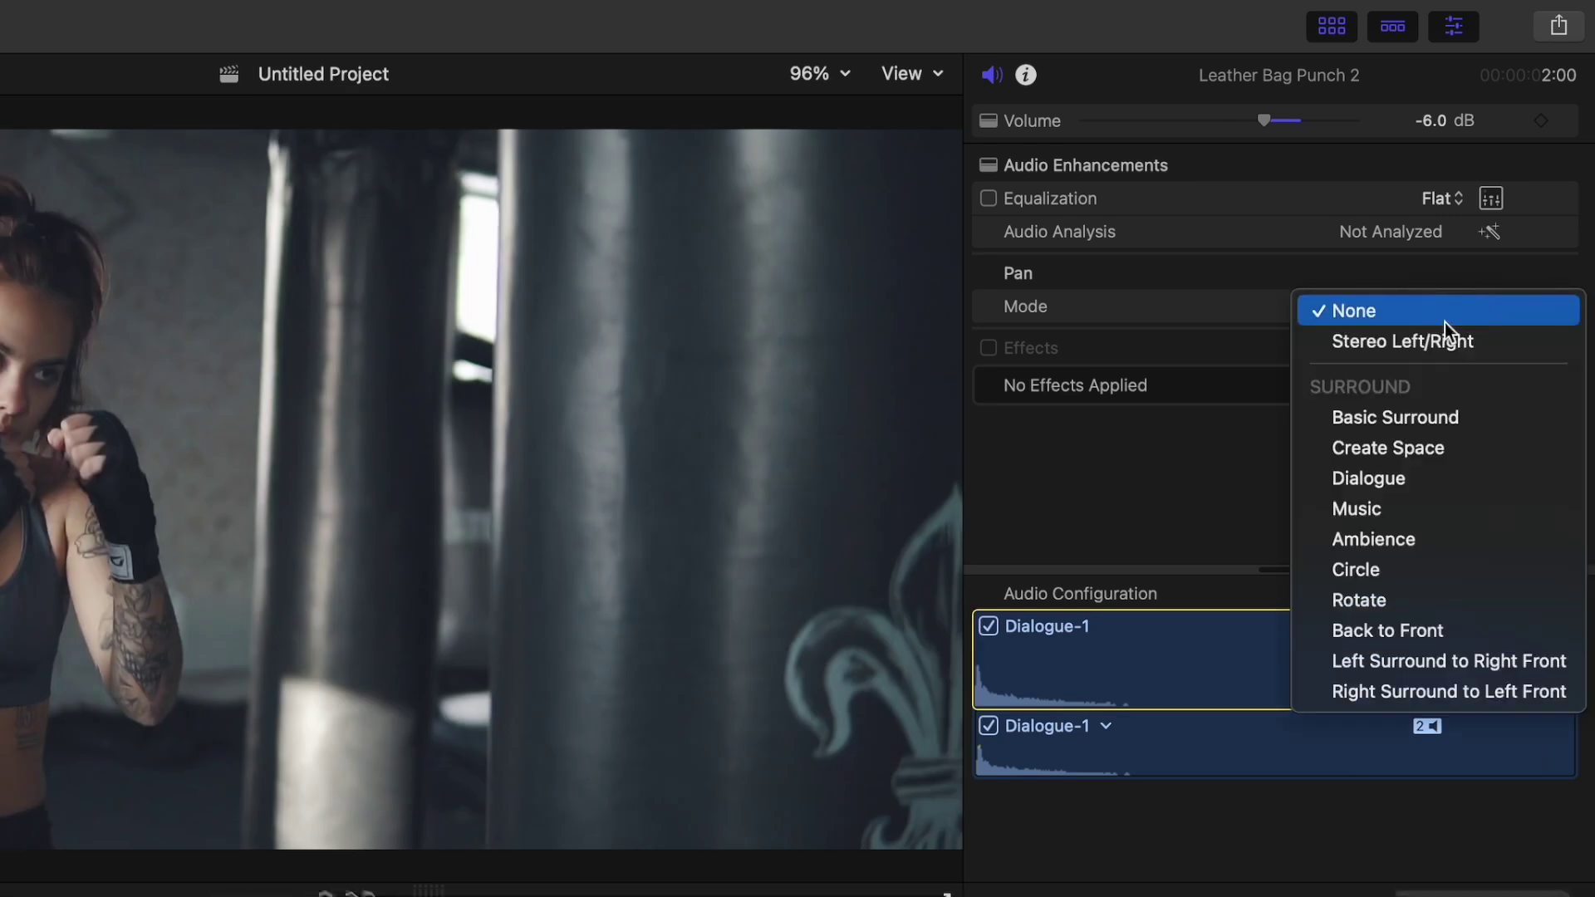
pyautogui.click(1432, 449)
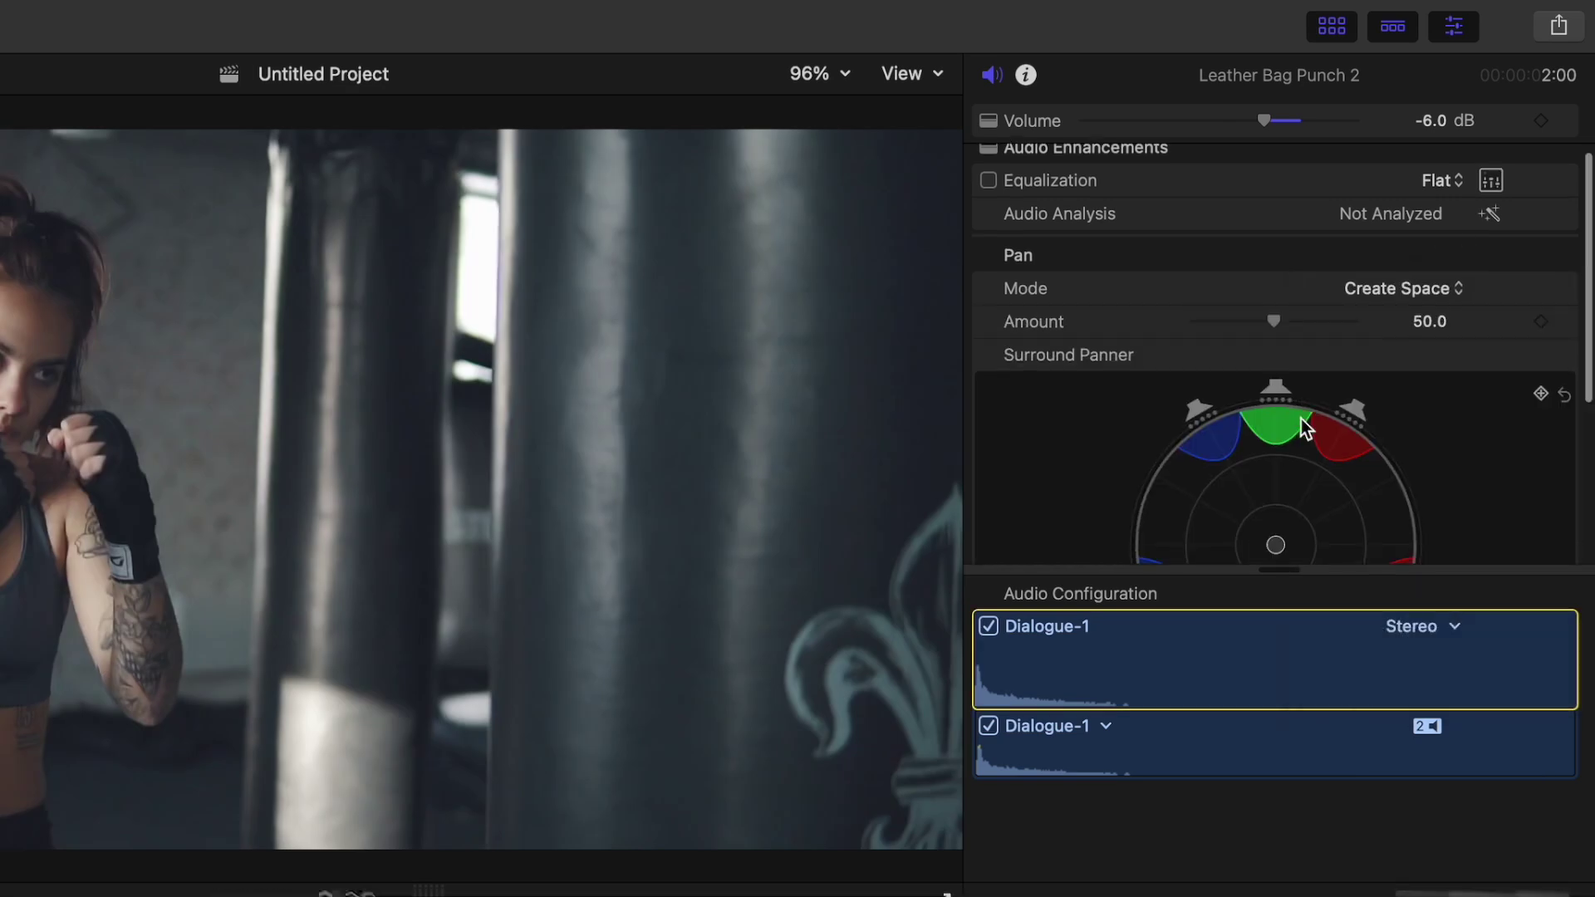
pyautogui.scroll(-3, 1299, 418)
pyautogui.moveTo(1277, 450); pyautogui.dragTo(1312, 369)
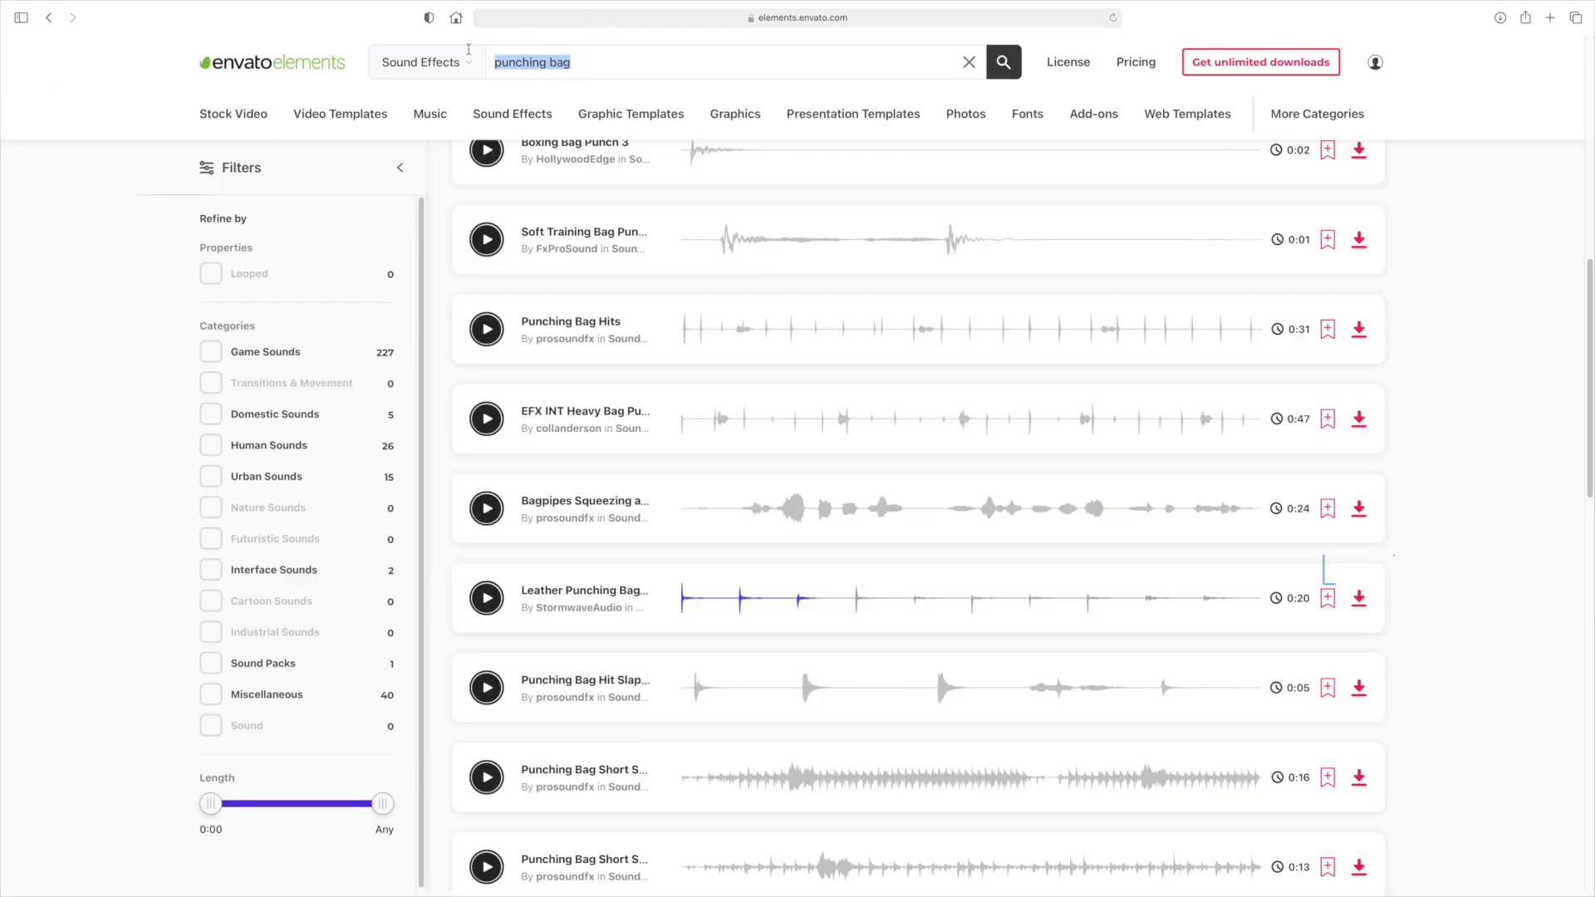
# - Search Envato sound effects for 'boxing gym', then return to Final Cut Pro
pyautogui.write('boxing gym')
pyautogui.press('Return')
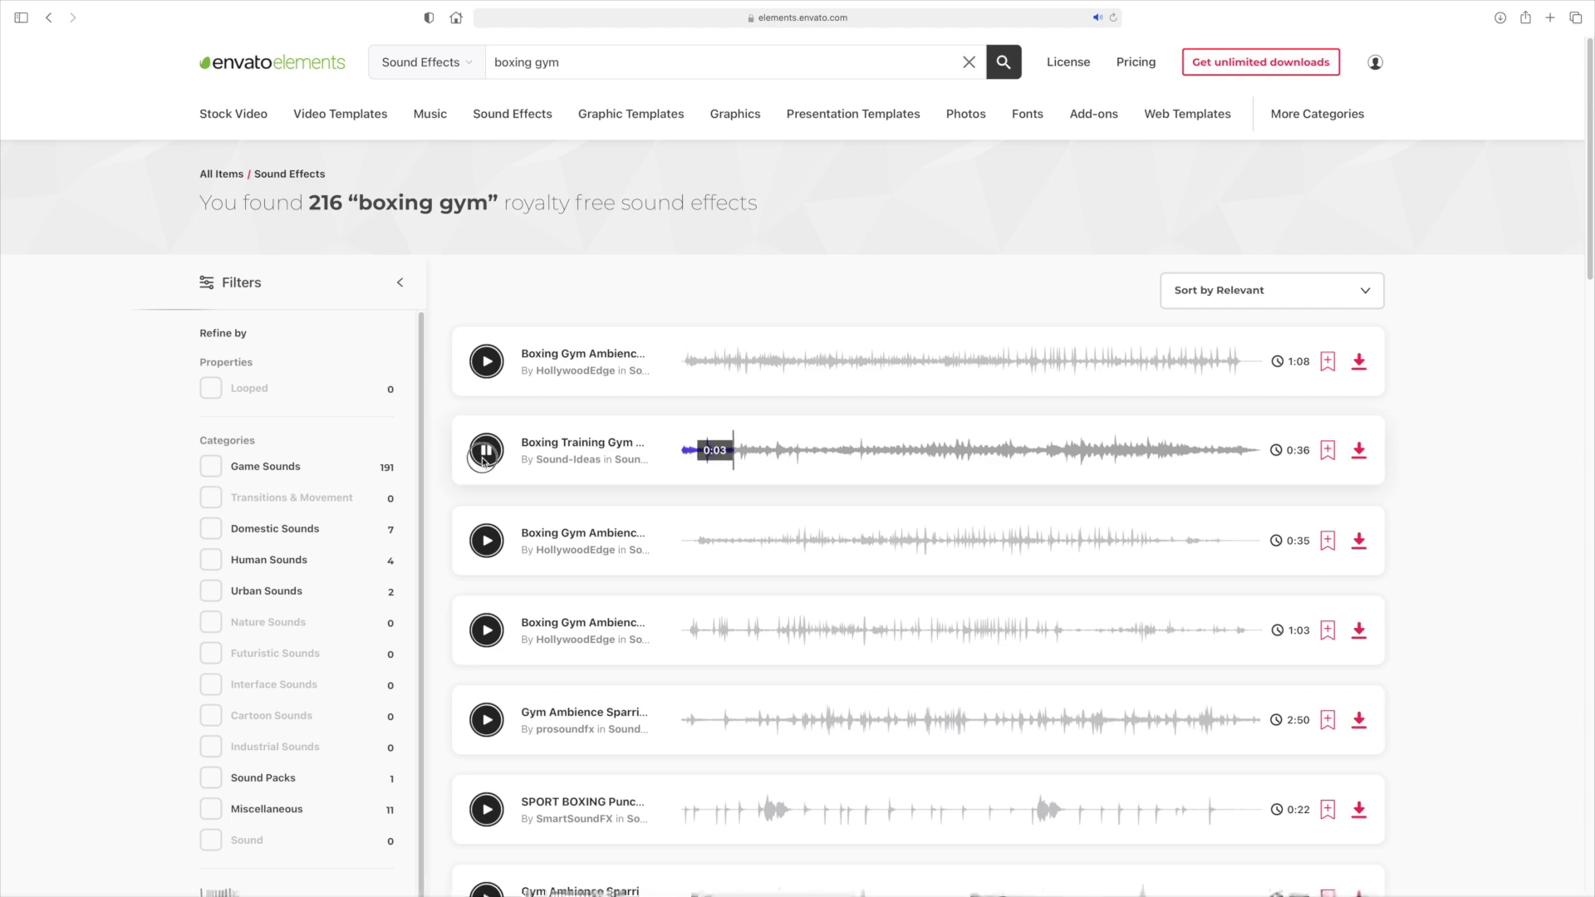
pyautogui.press('super+Tab')
pyautogui.press('super+Tab')
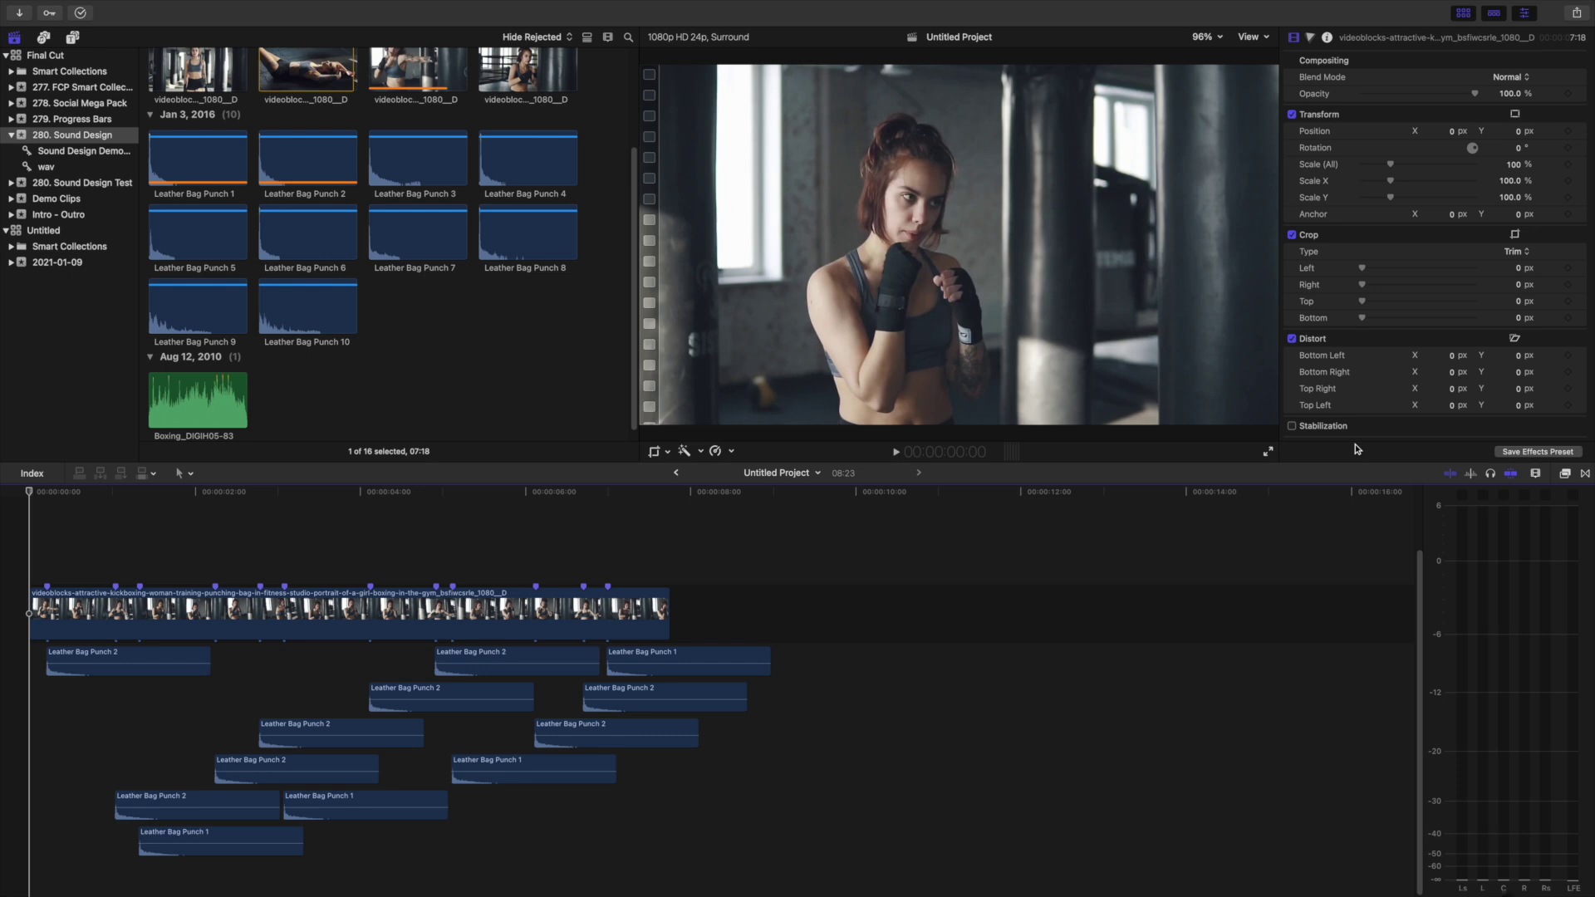
# - Add Boxing_DIGIH05-83 ambience under the punches, lower it to about -13 dB, and pan it with Create Space
pyautogui.moveTo(197, 399); pyautogui.dragTo(4, 872)
pyautogui.scroll(-2, 60, 799)
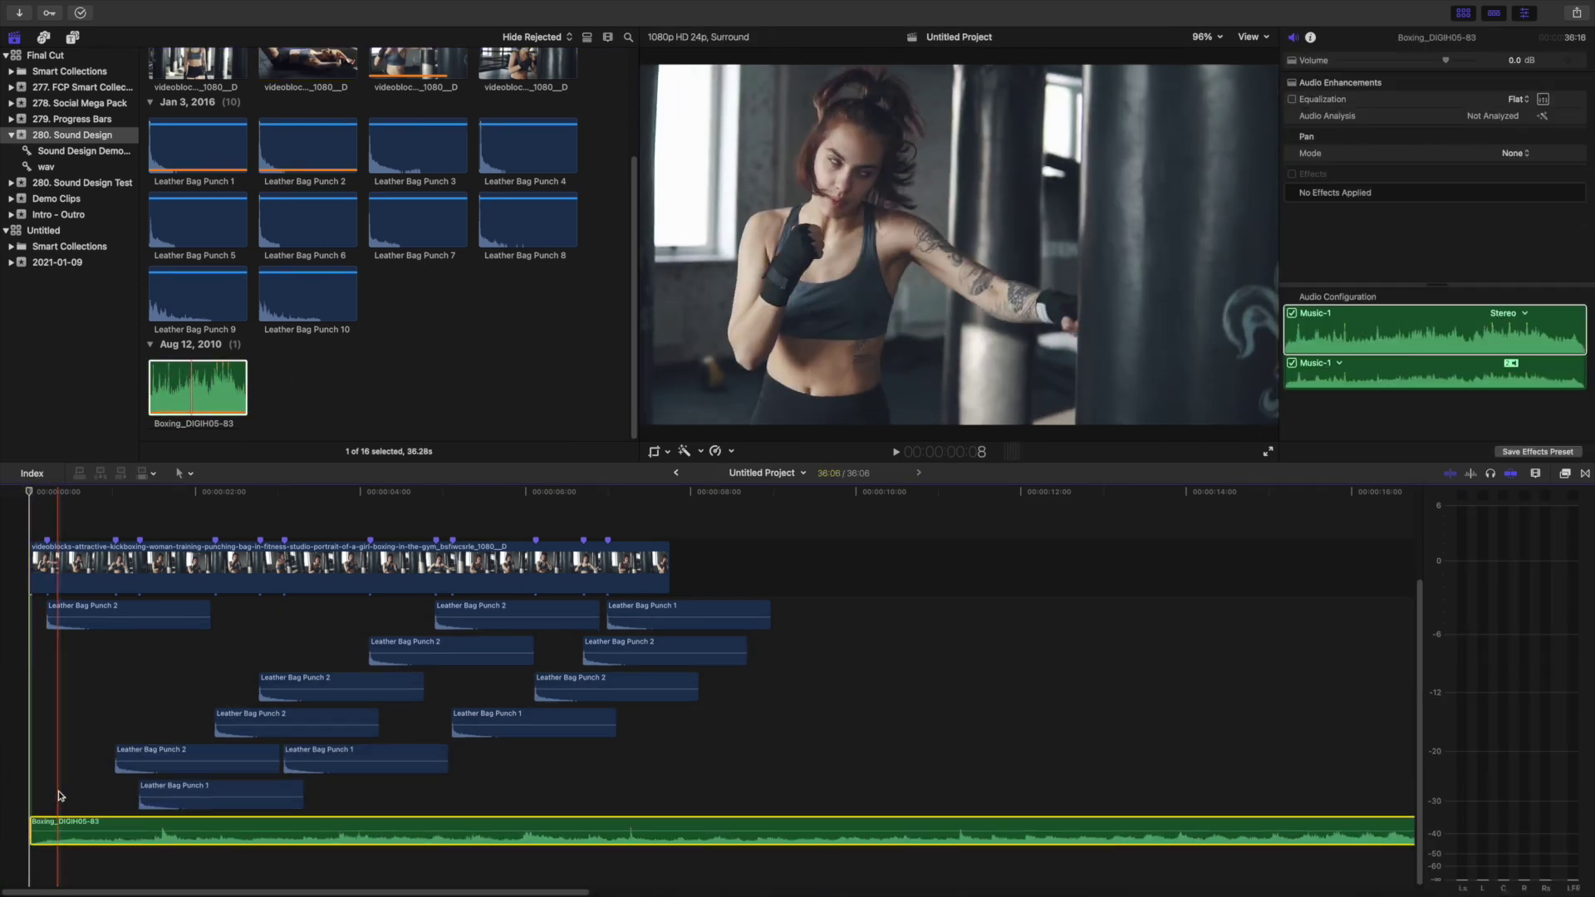
pyautogui.moveTo(79, 823); pyautogui.dragTo(85, 835)
pyautogui.press('space')
pyautogui.click(1527, 155)
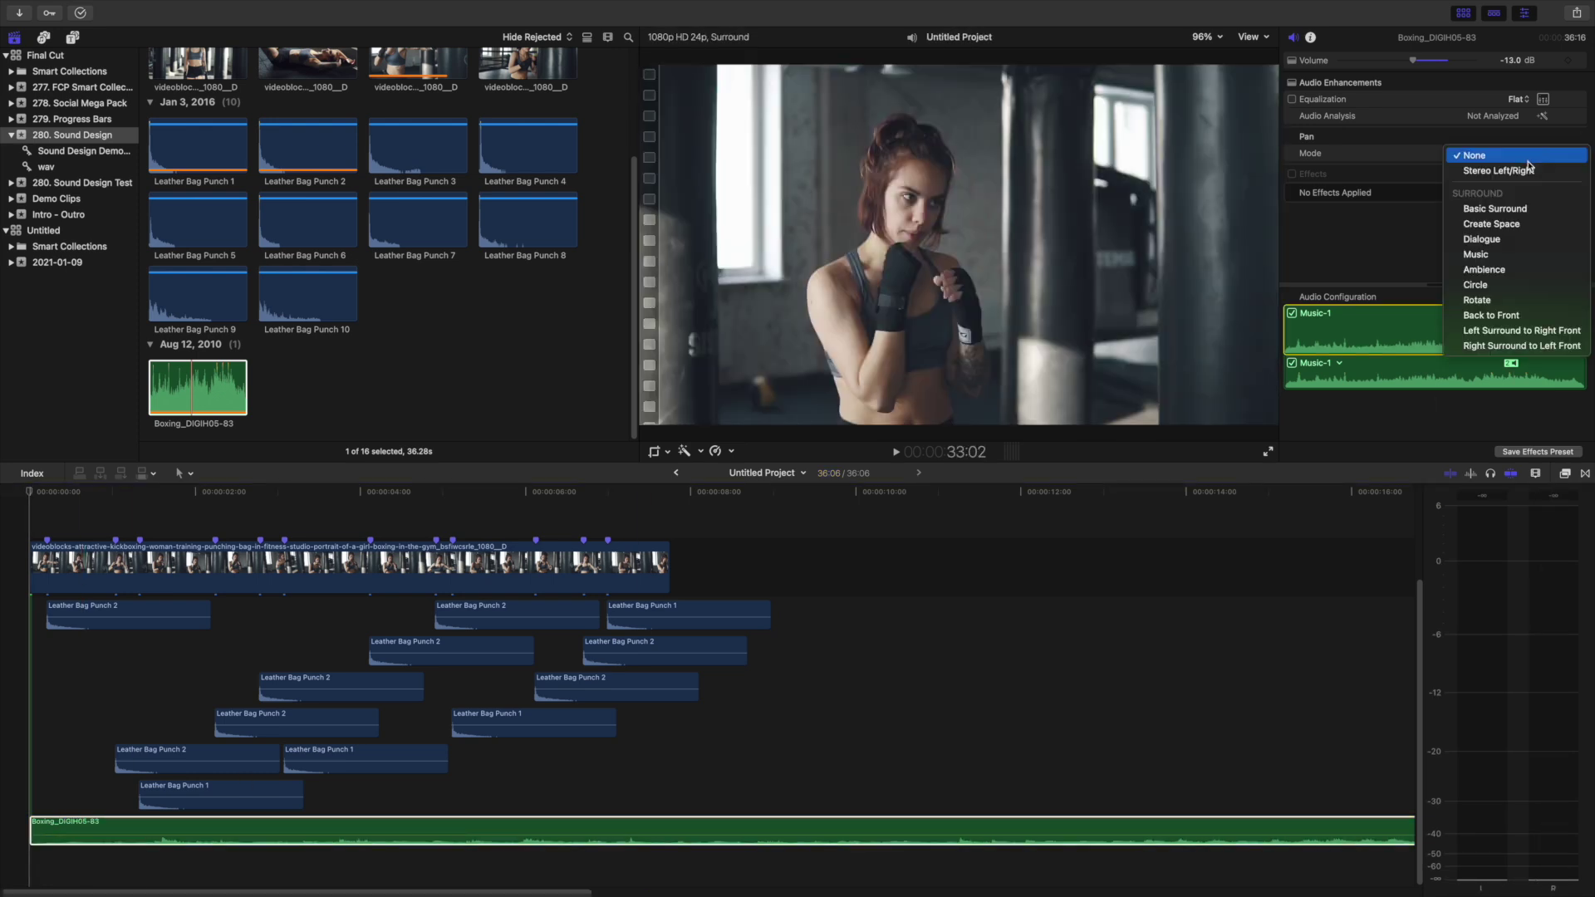
pyautogui.click(1546, 225)
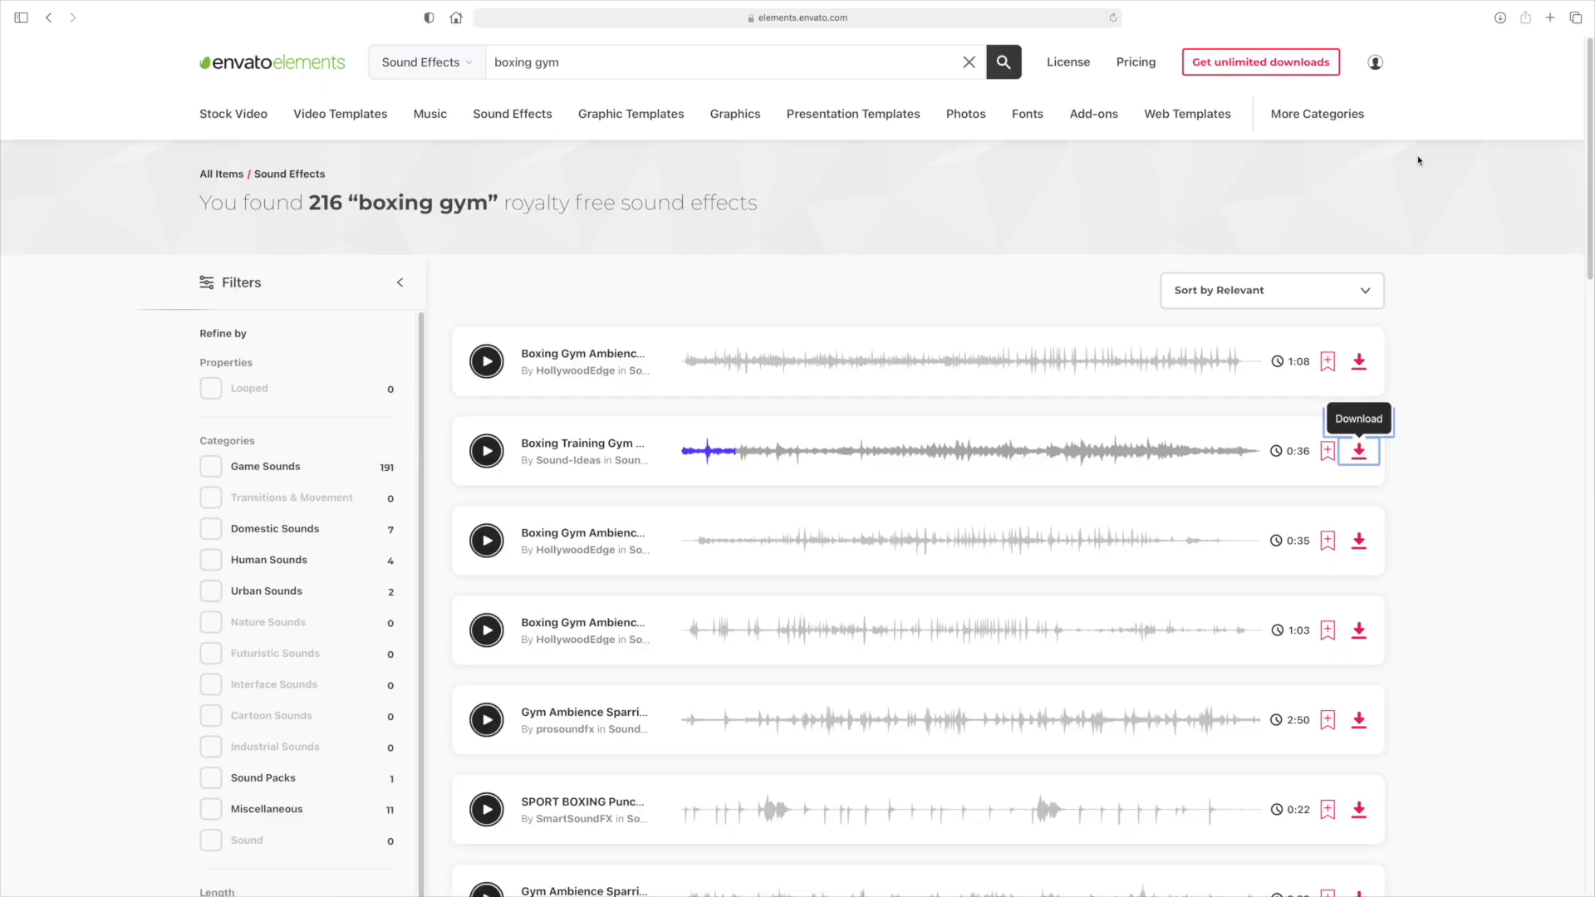
# - Filter the Envato music catalogue to the Metal and Rock genres, then return to Final Cut Pro
pyautogui.click(417, 112)
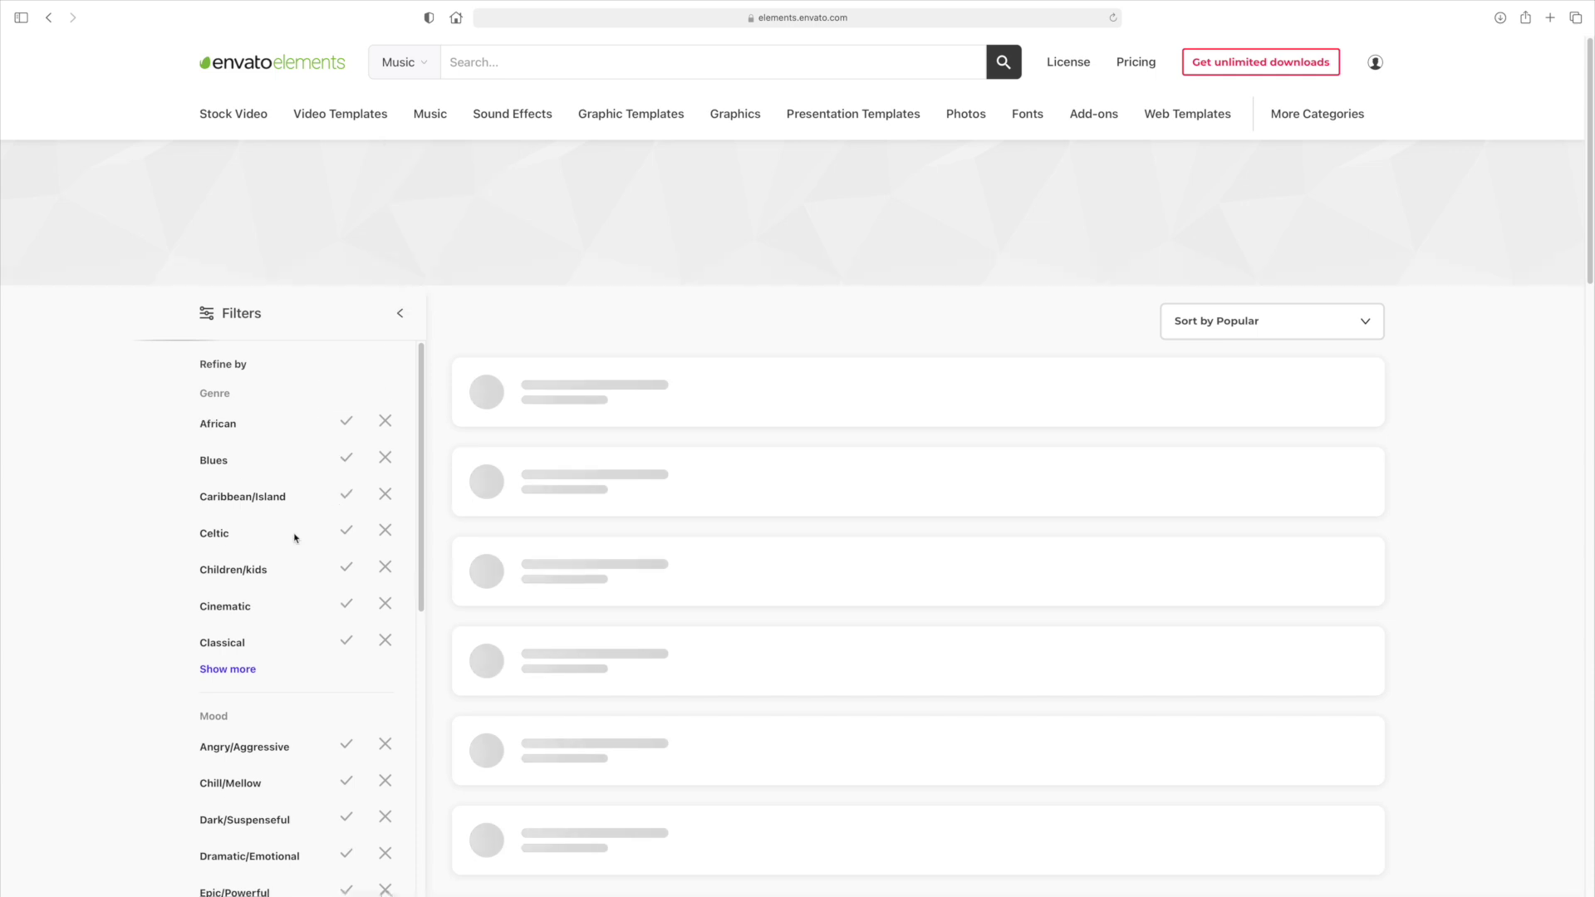
pyautogui.click(223, 671)
pyautogui.scroll(-6, 278, 602)
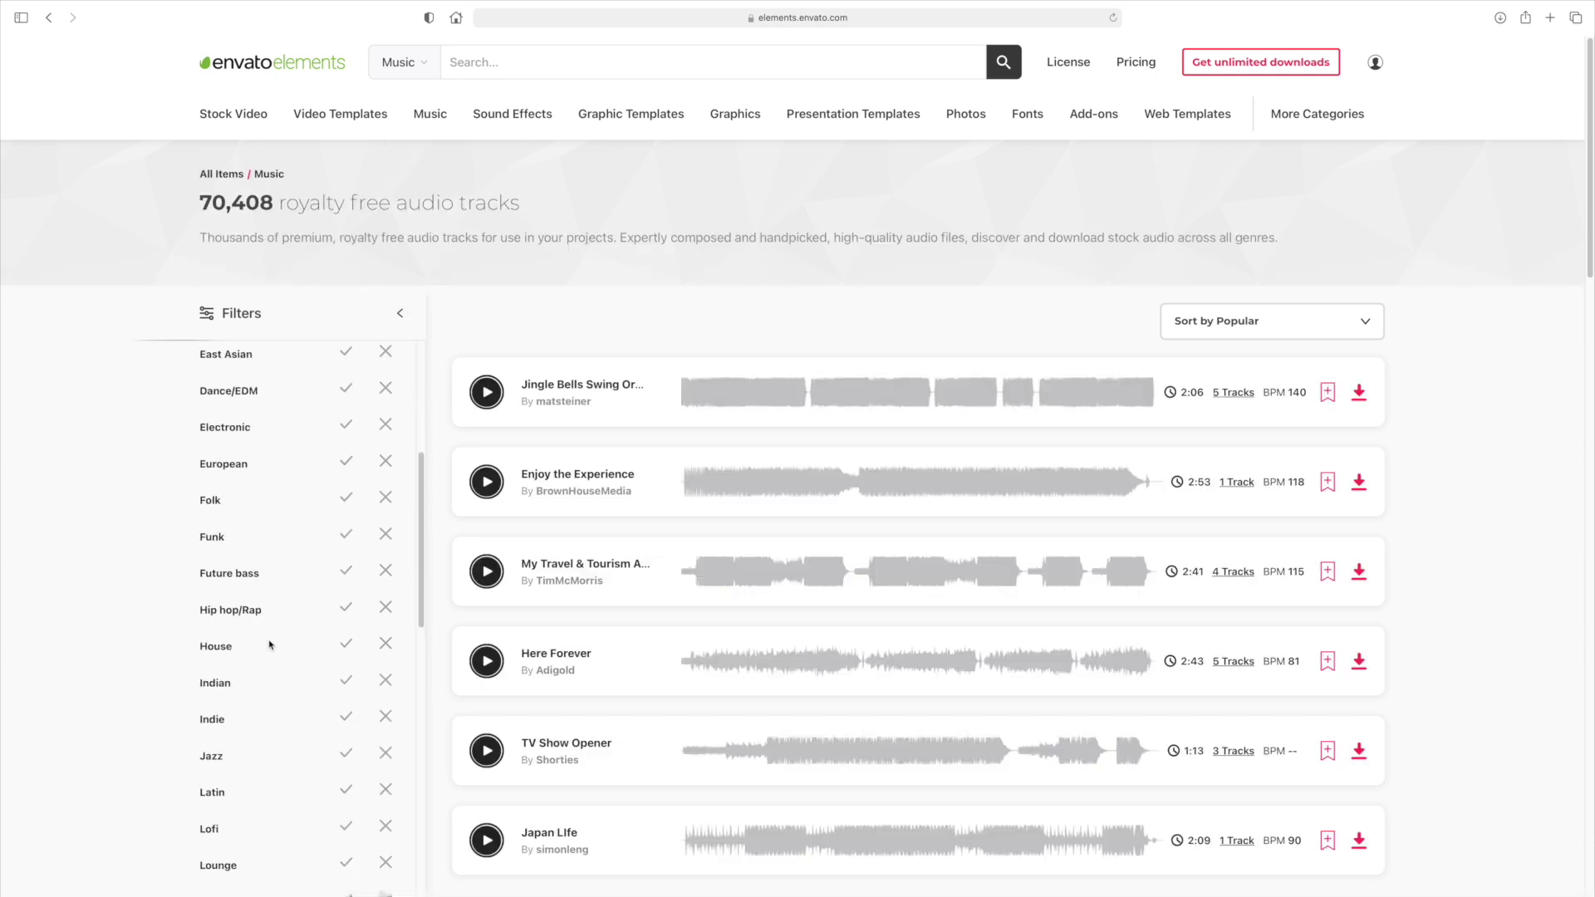
pyautogui.click(351, 624)
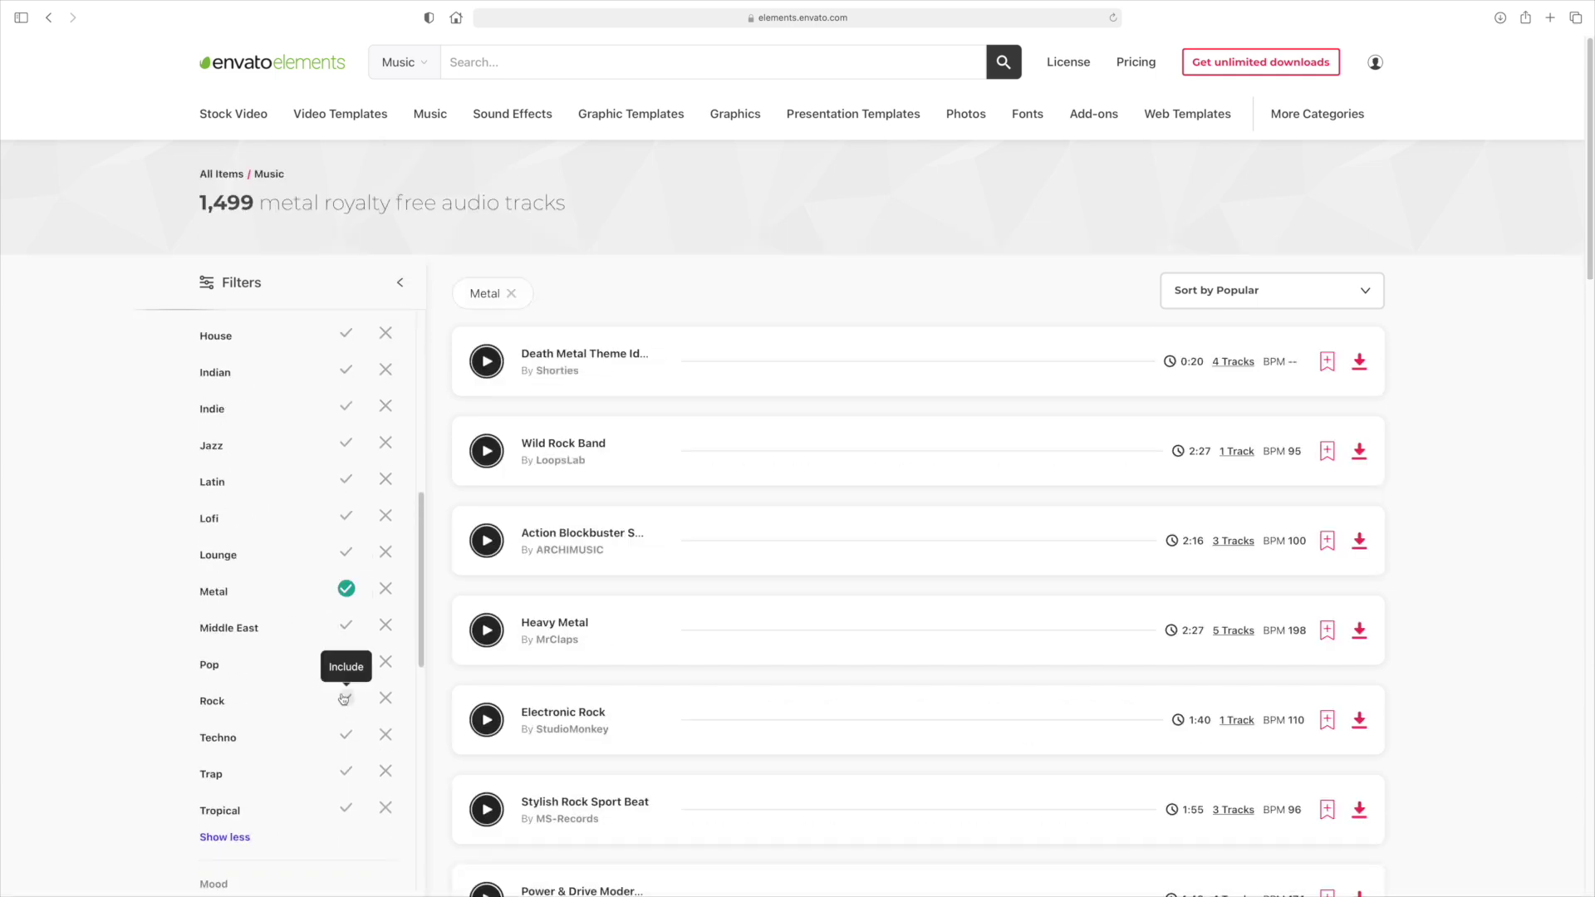
pyautogui.click(345, 697)
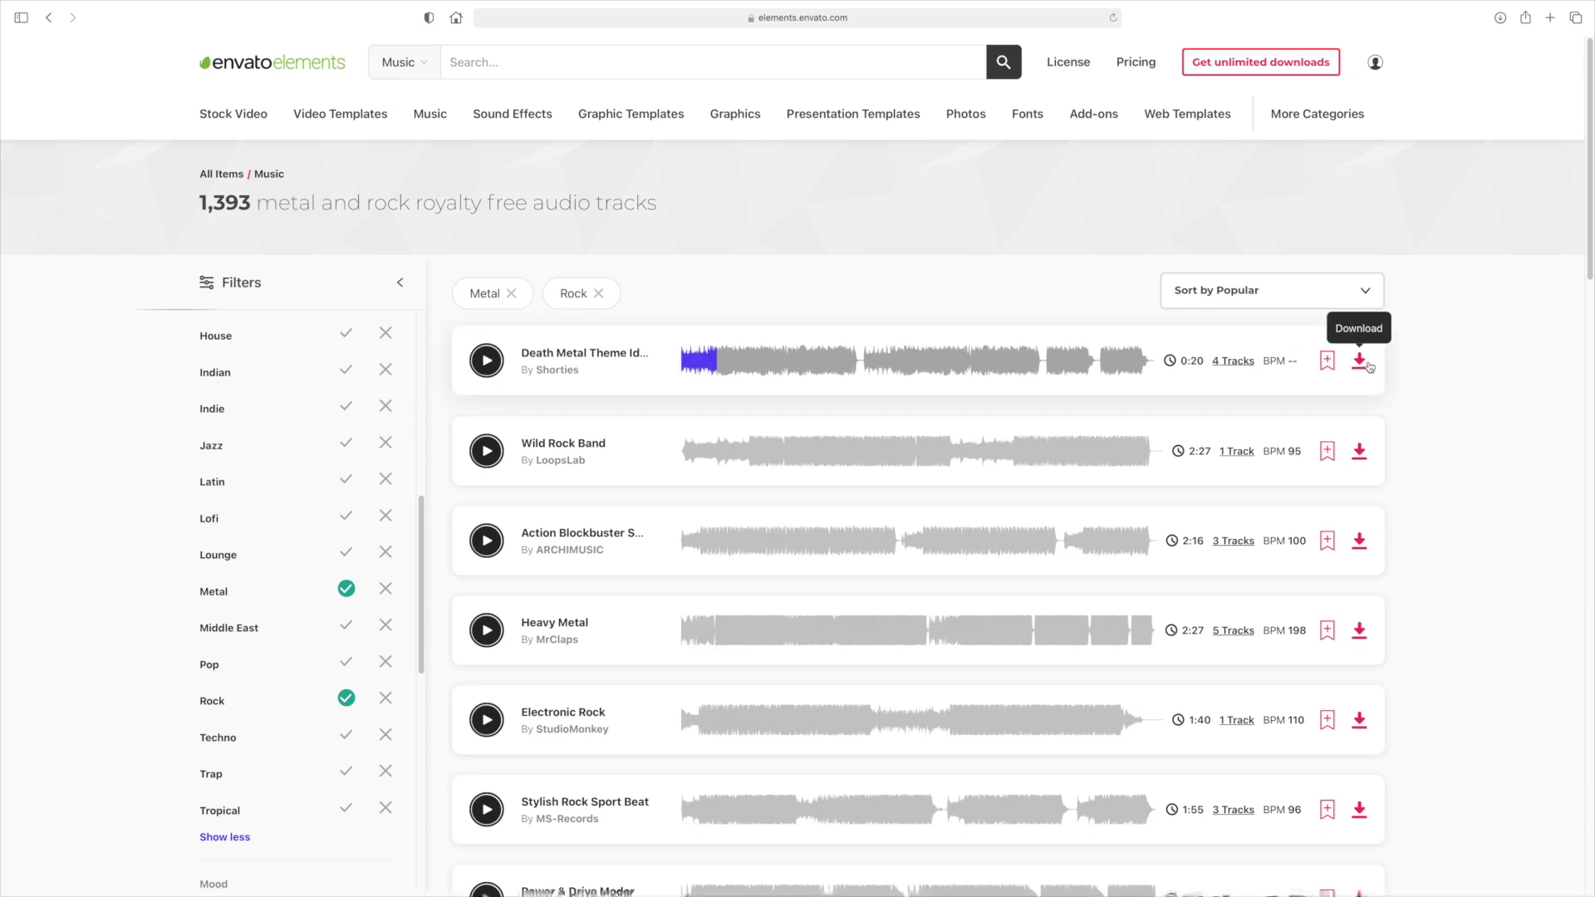
pyautogui.press('super+Tab')
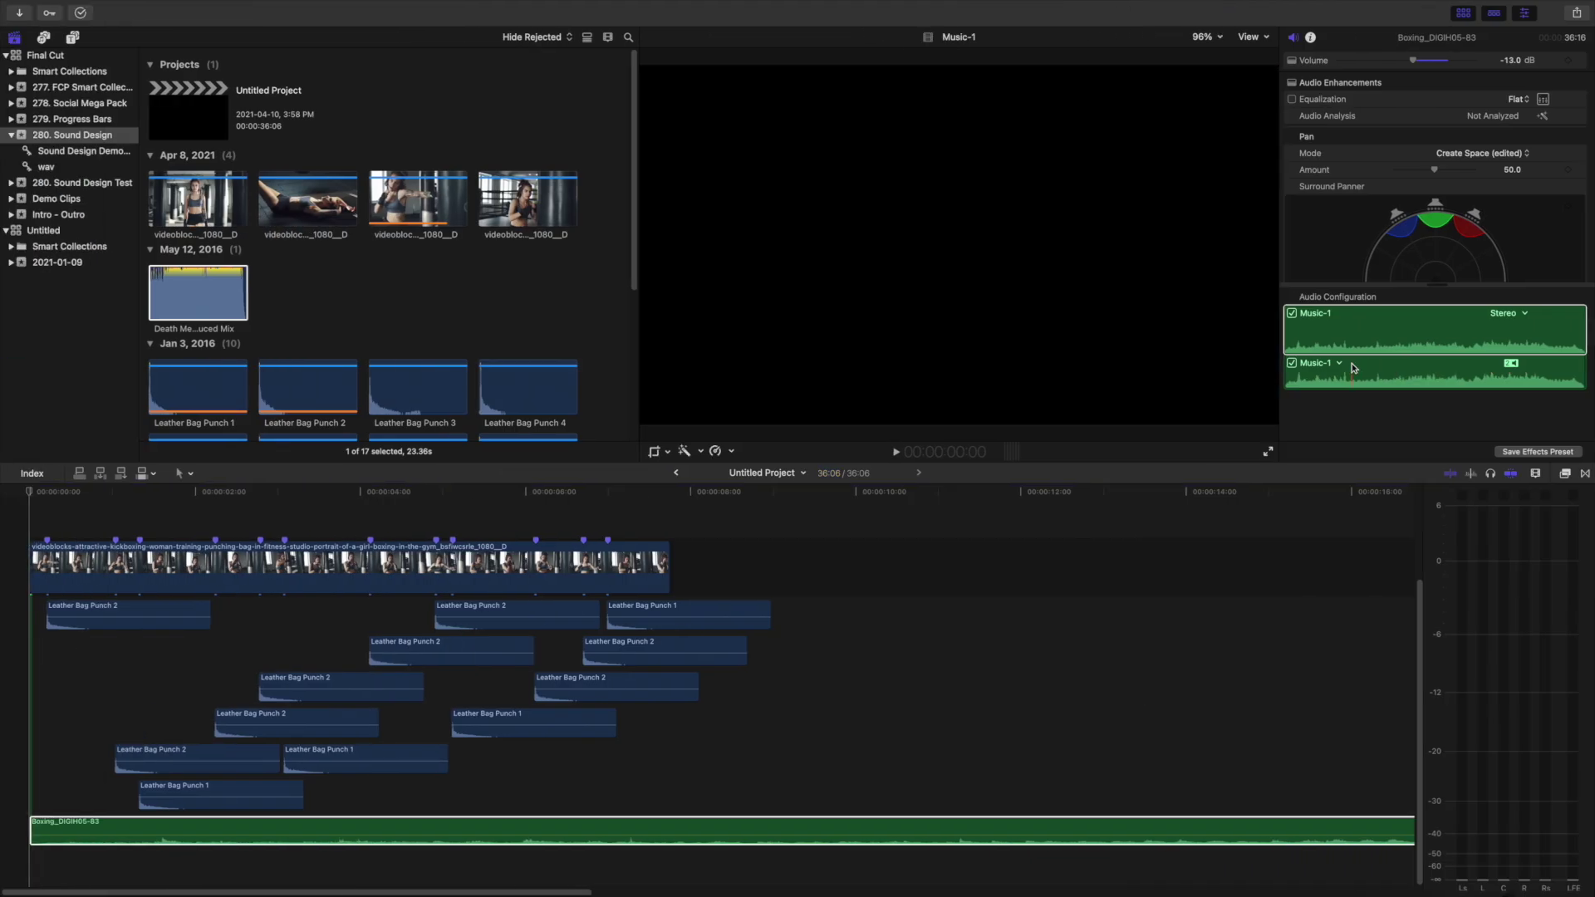
# - Place the Death Metal Theme Ident music at the timeline start at -5 dB
pyautogui.moveTo(170, 290); pyautogui.dragTo(23, 658)
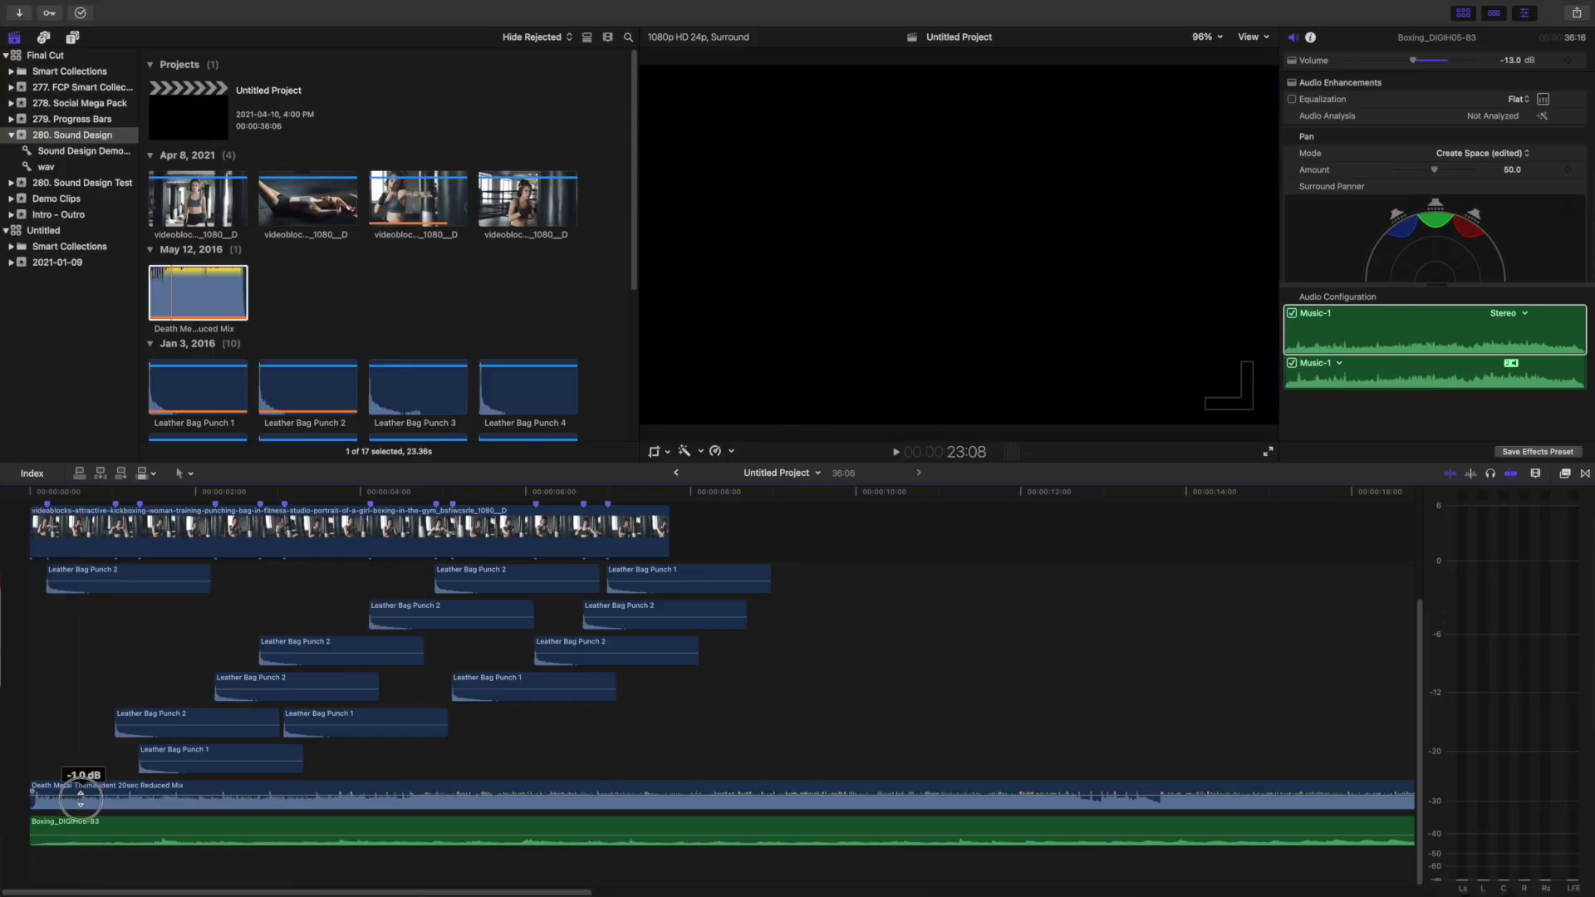
pyautogui.click(57, 789)
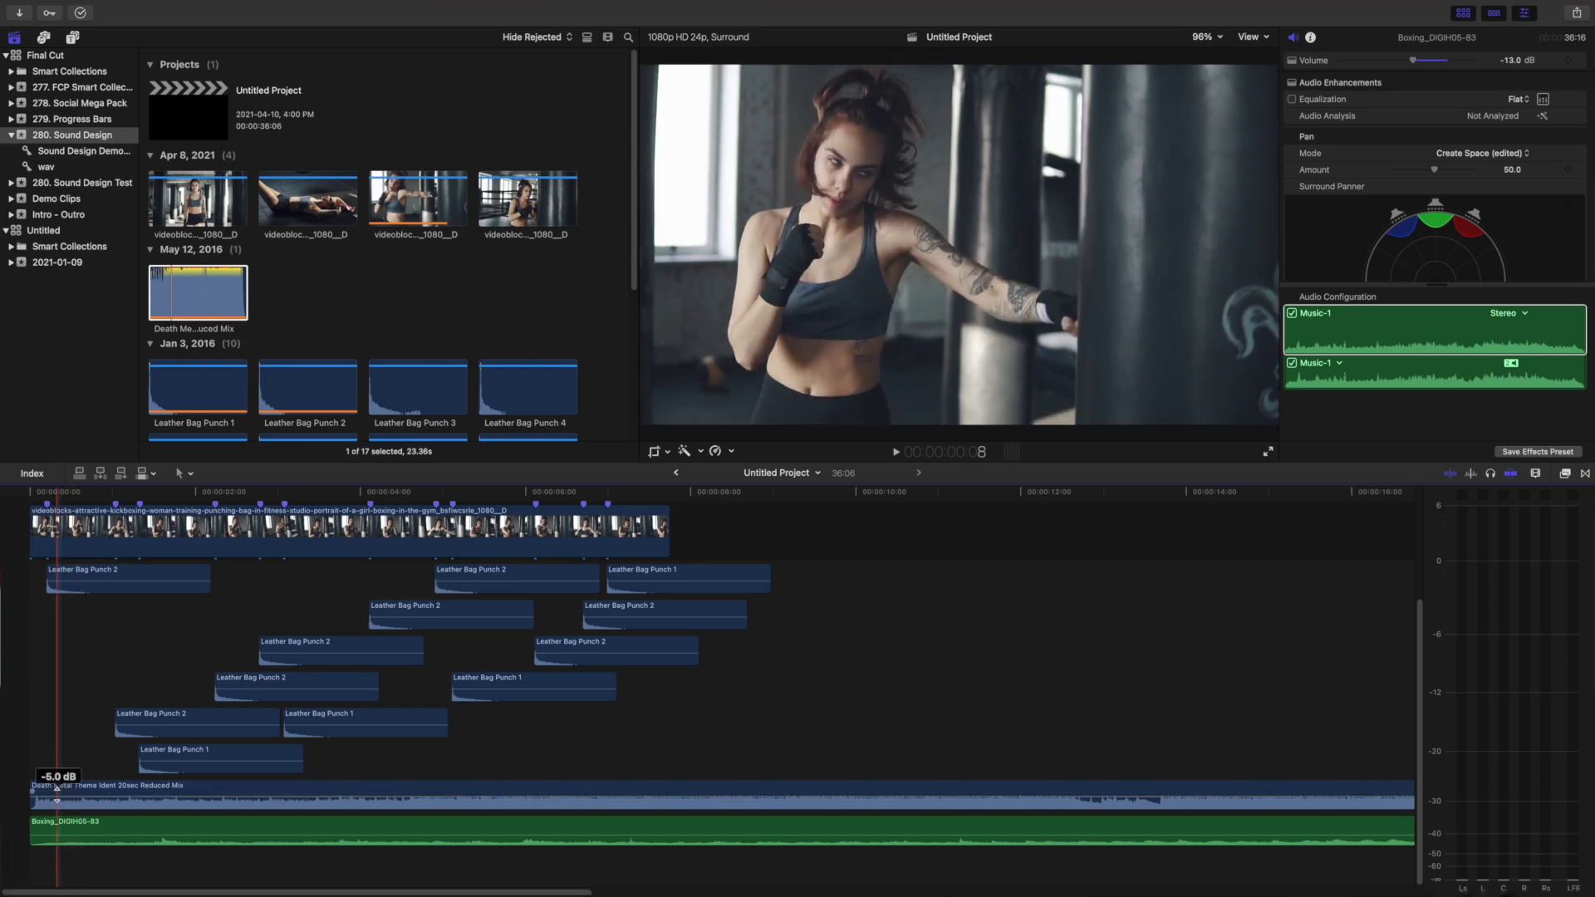
pyautogui.press('super+5')
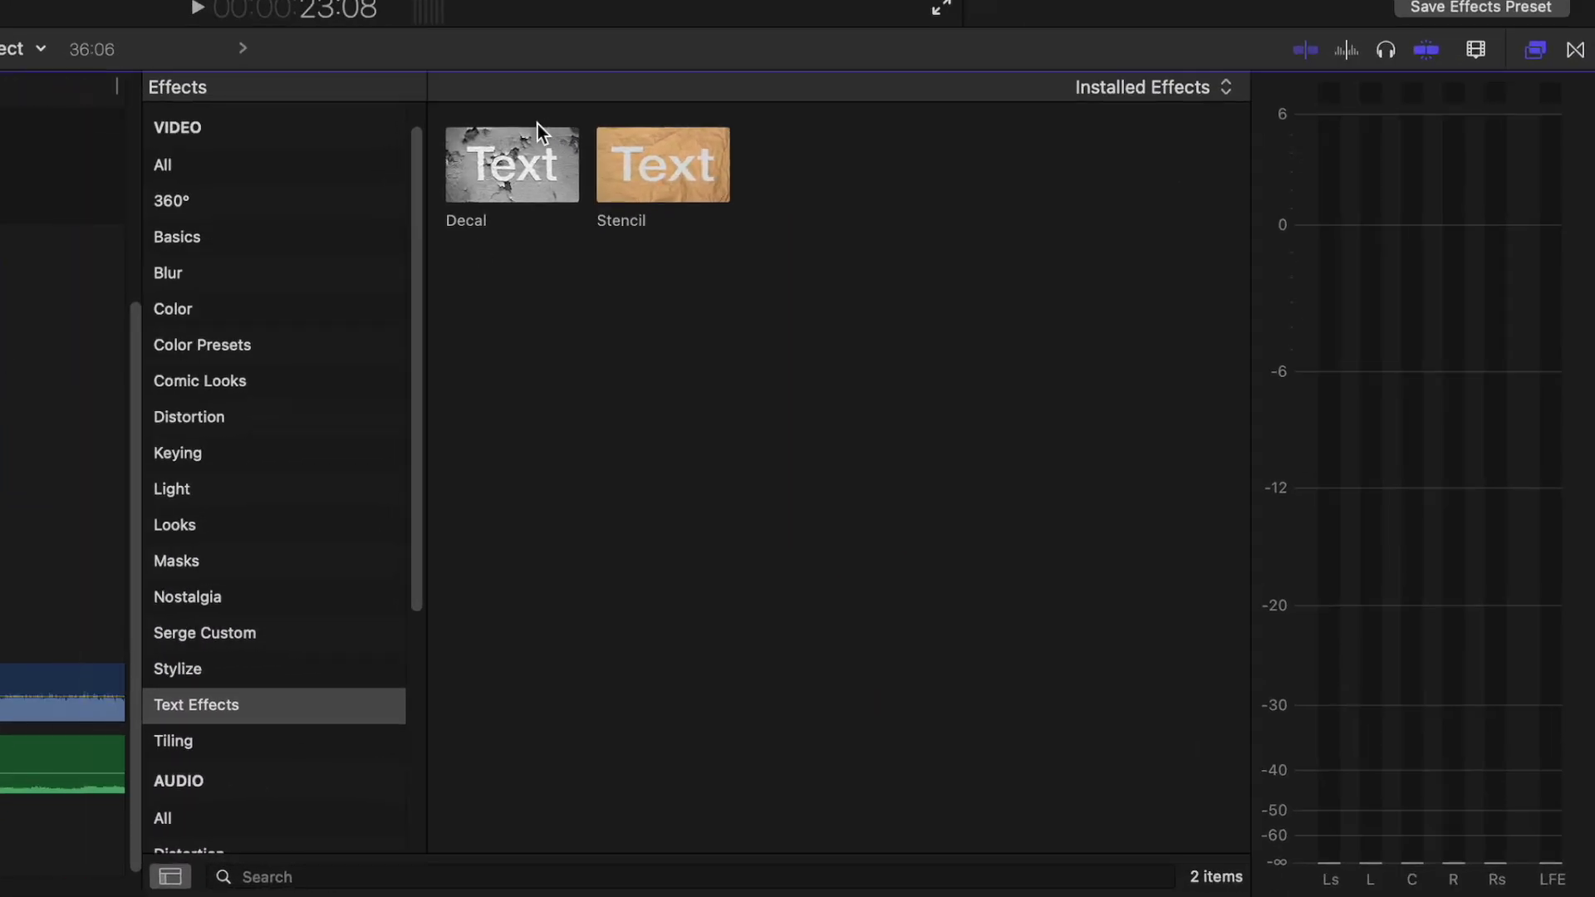
# - Apply the Audio Distortion Telephone effect, Smooth Analog preset, to the Death Metal music clip
pyautogui.scroll(-5, 327, 636)
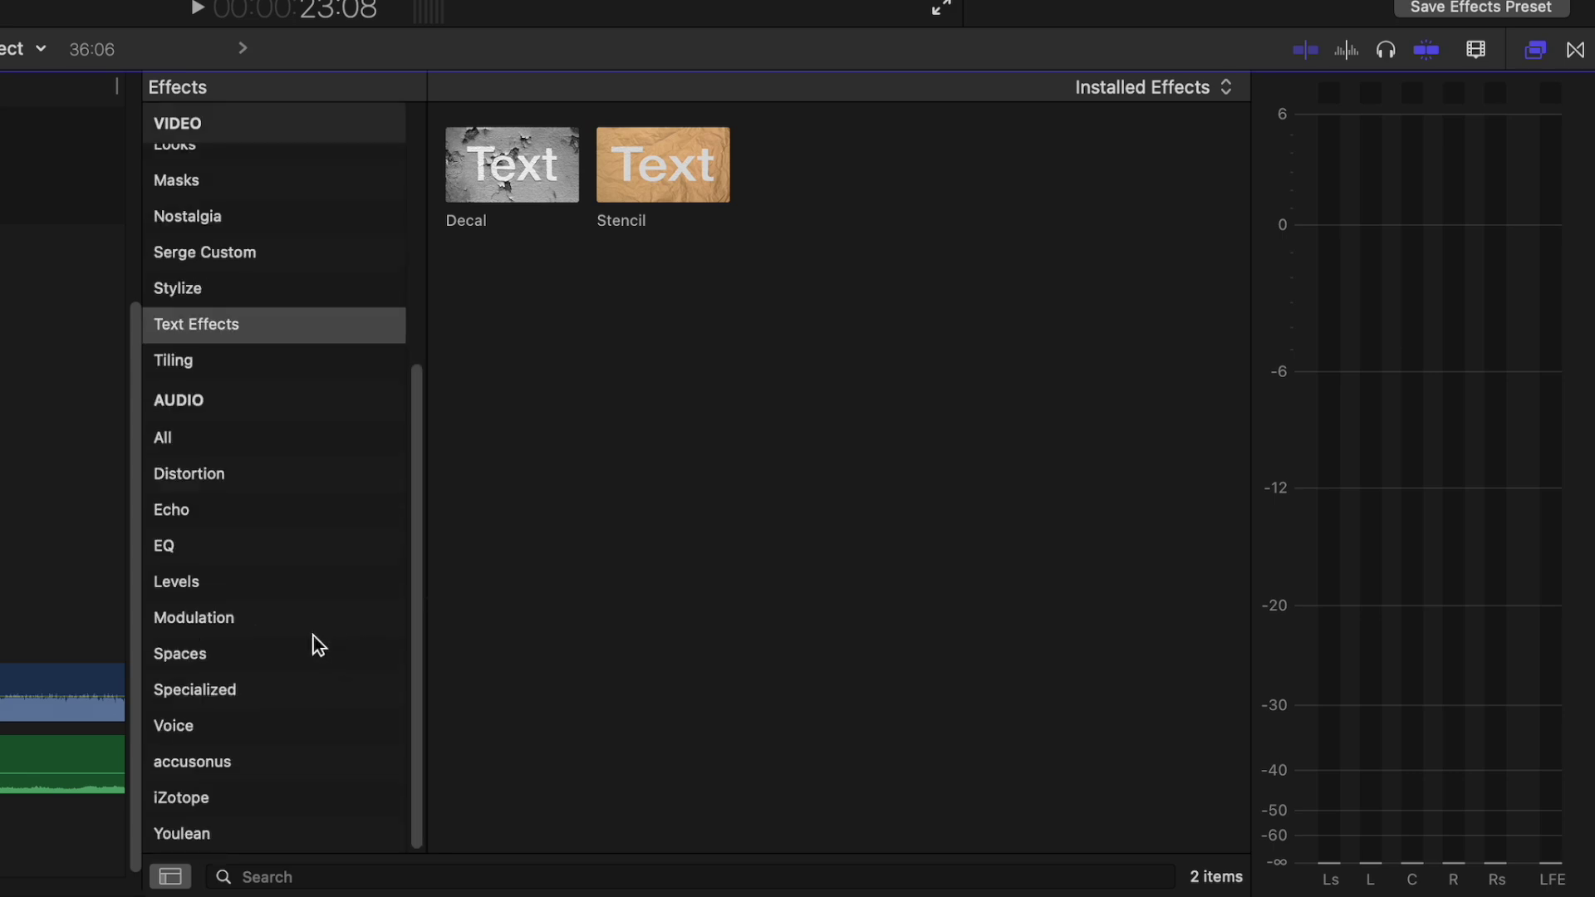
pyautogui.click(246, 481)
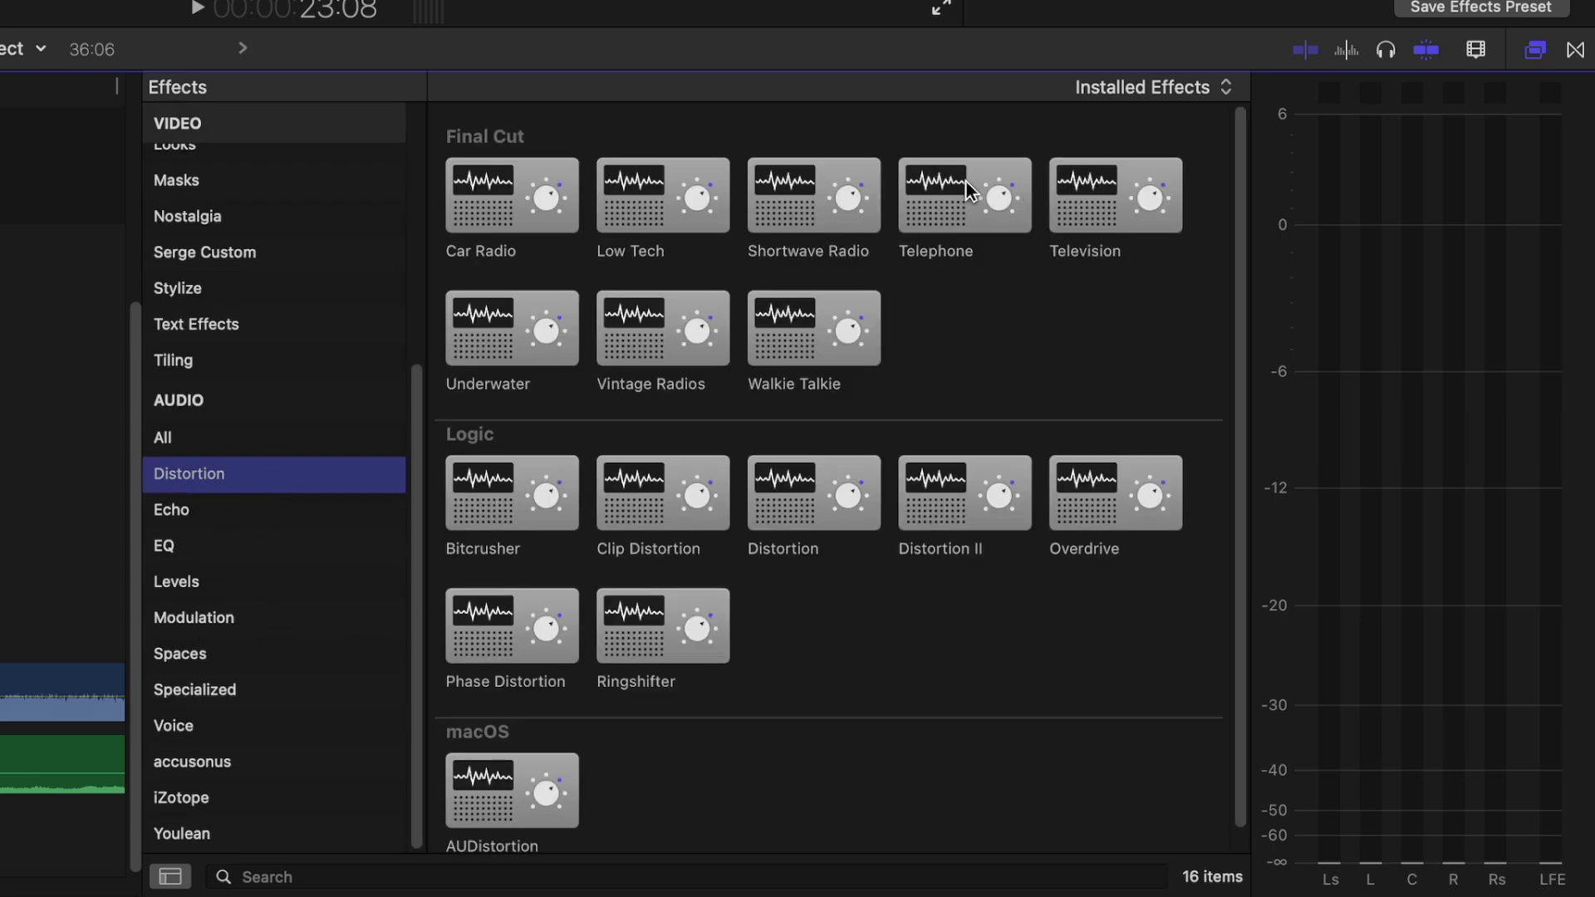
pyautogui.click(964, 181)
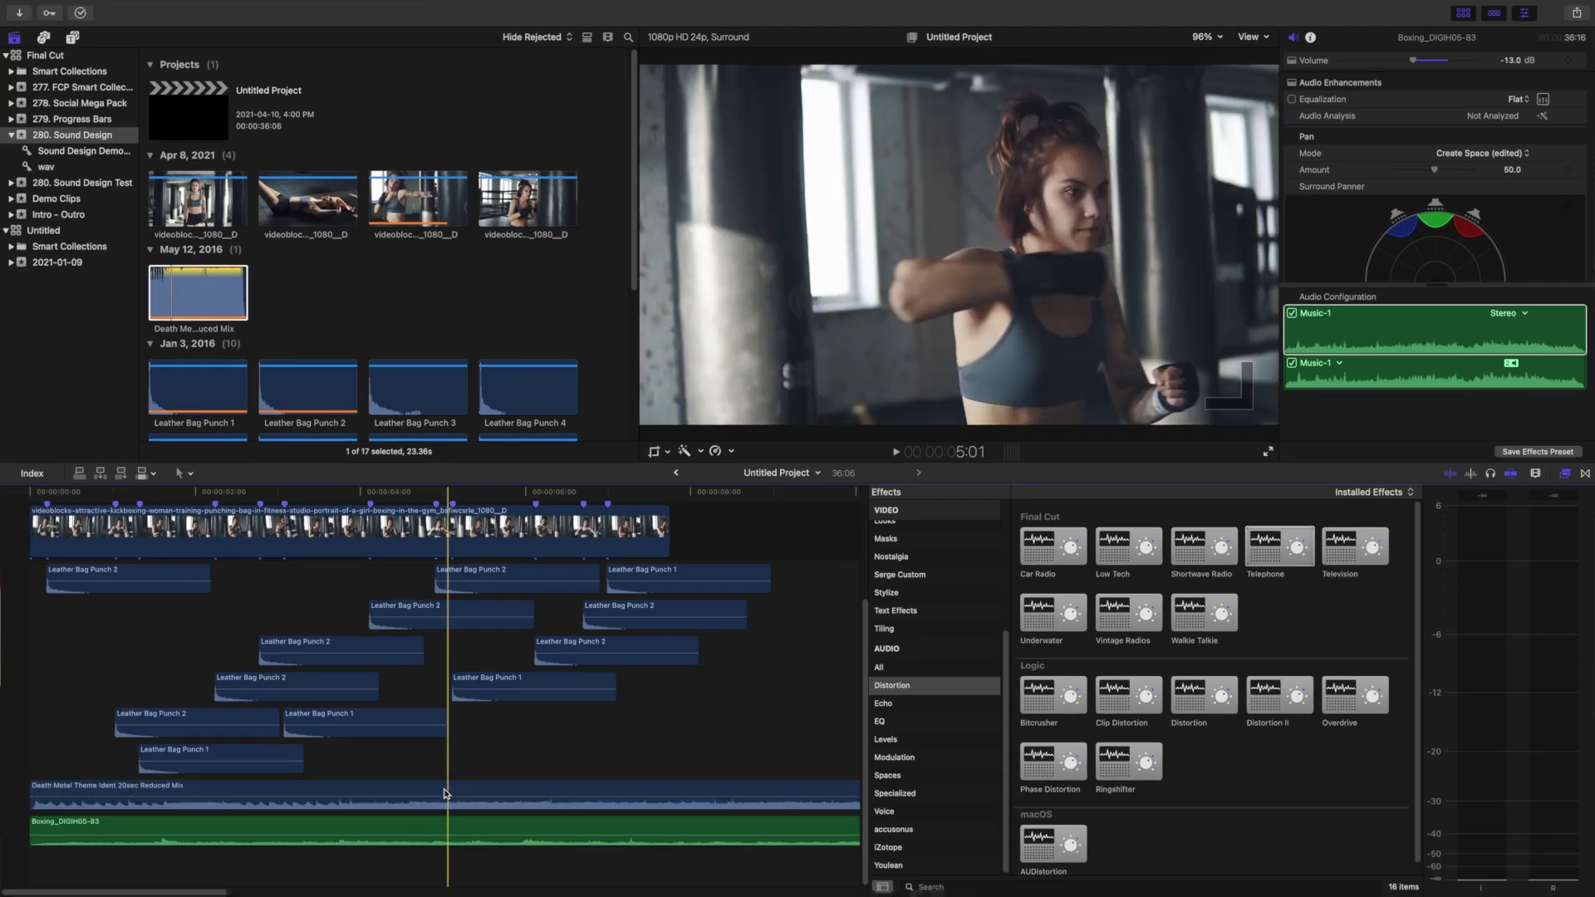
pyautogui.click(444, 794)
# - Solo the metal music and play it from the start to hear the telephone filter
pyautogui.hotkey('alt', 's')
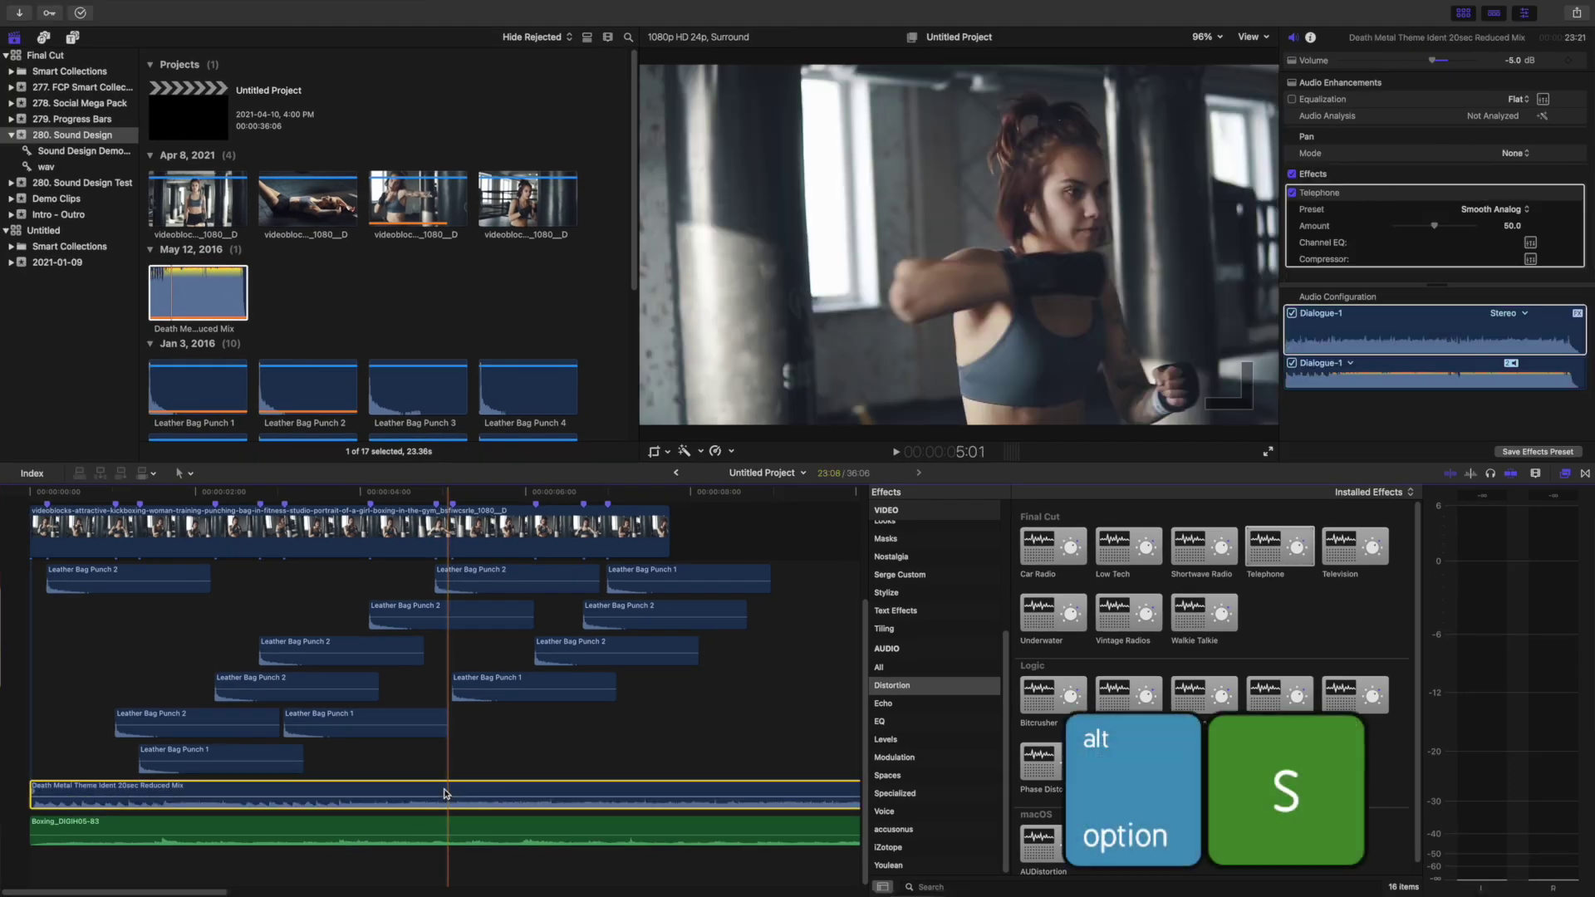
pyautogui.press('Home')
pyautogui.press('space')
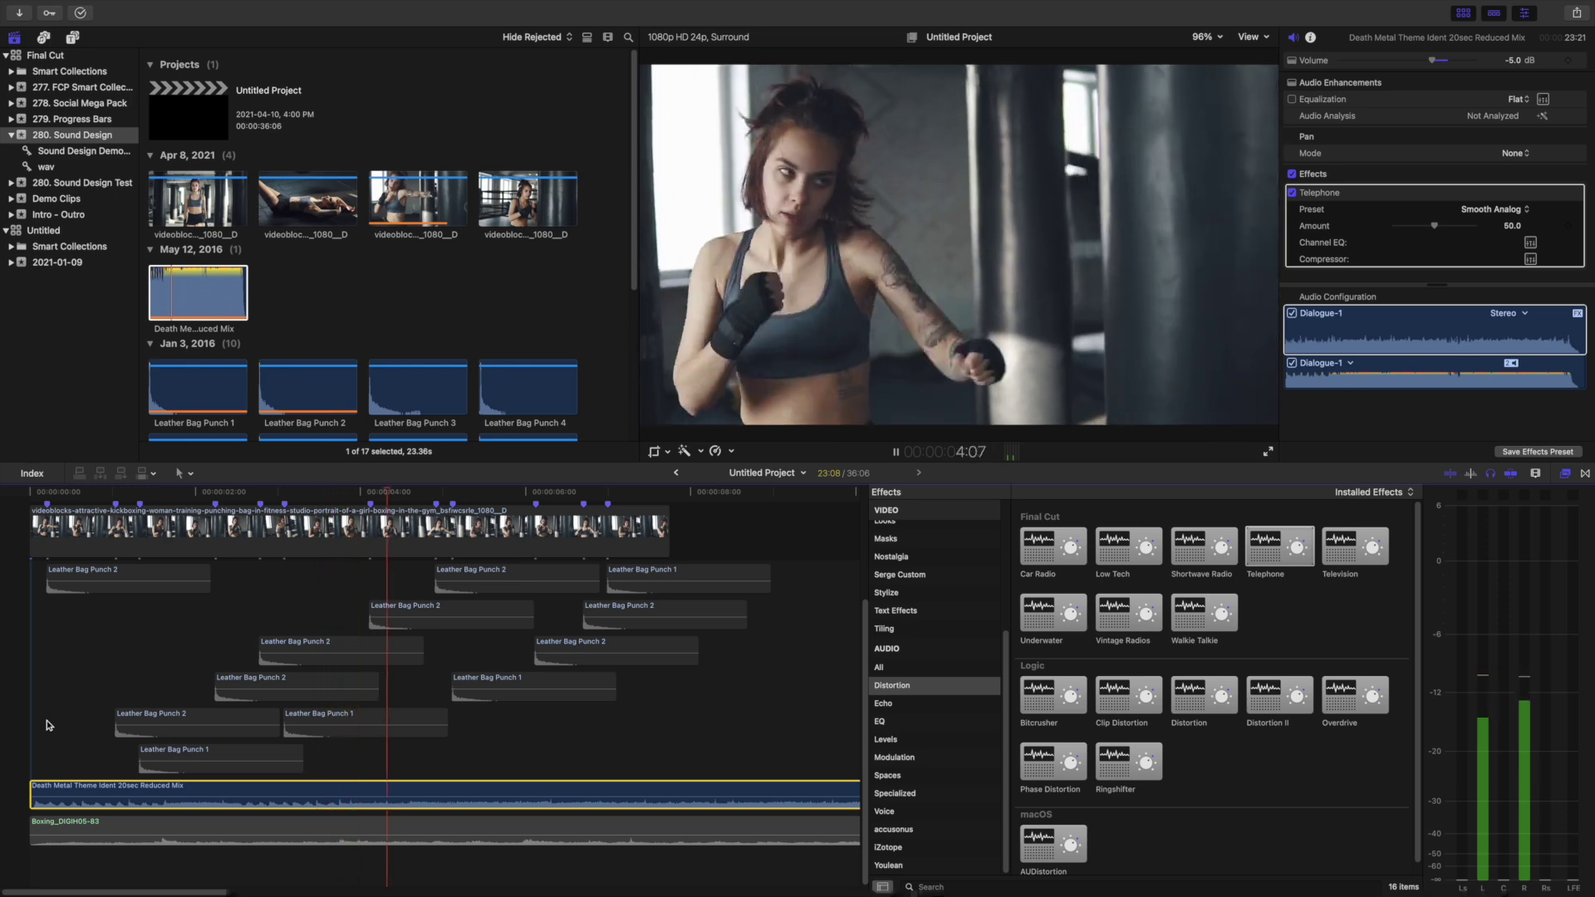
pyautogui.press('space')
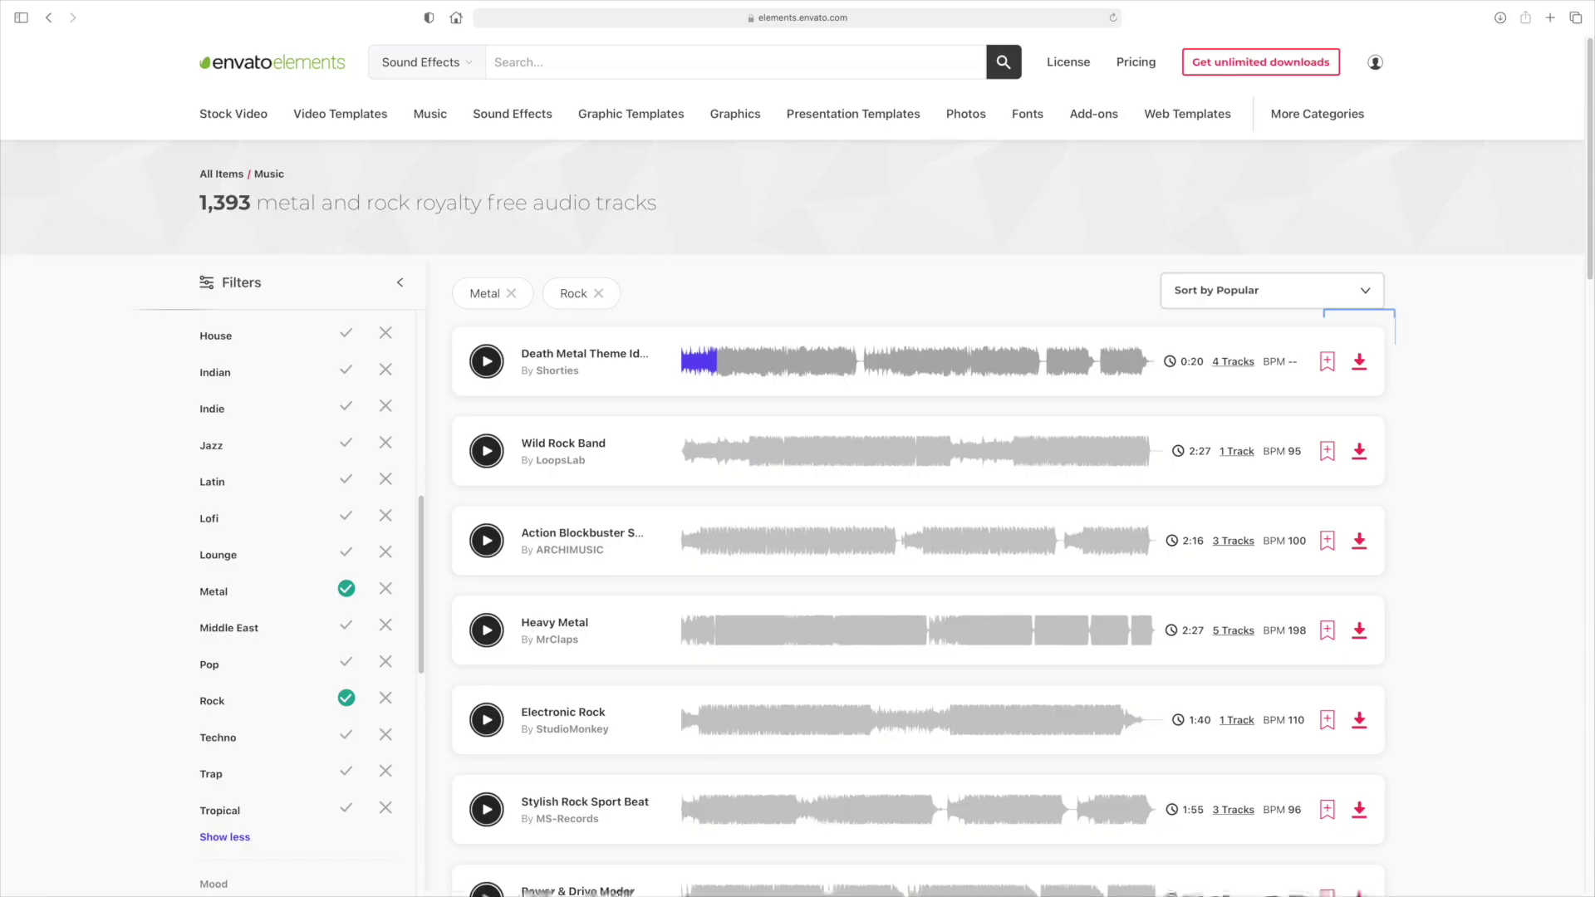
# - Search Envato sound effects for 'female breath', preview and download the third breath pack
pyautogui.write('male breath')
pyautogui.press('Return')
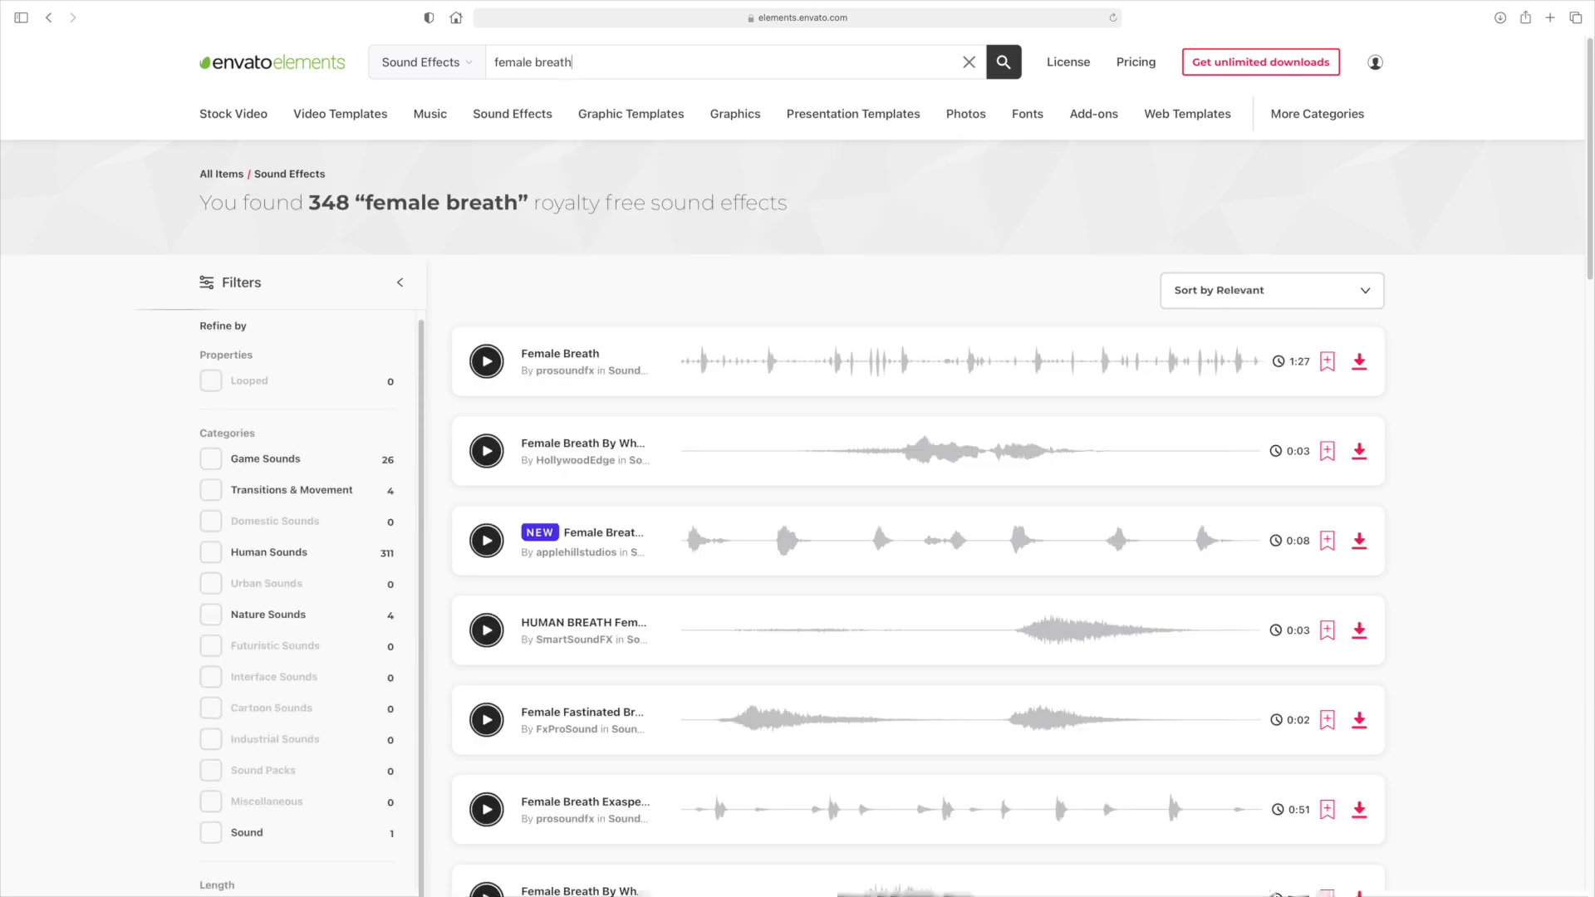
pyautogui.click(486, 541)
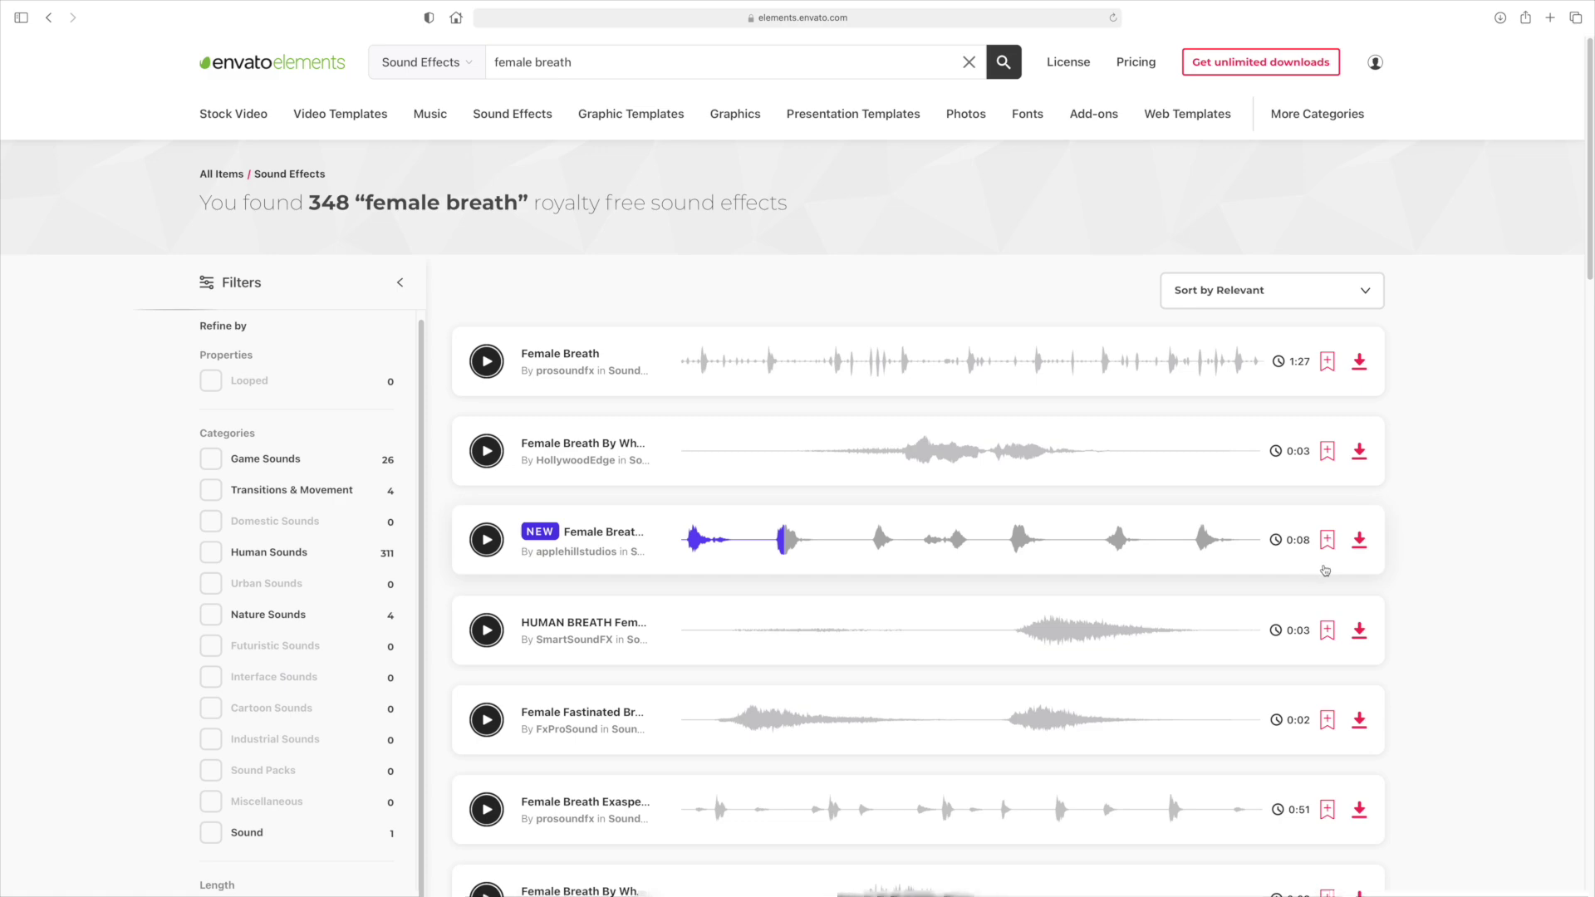
pyautogui.click(1358, 540)
pyautogui.press('super+Tab')
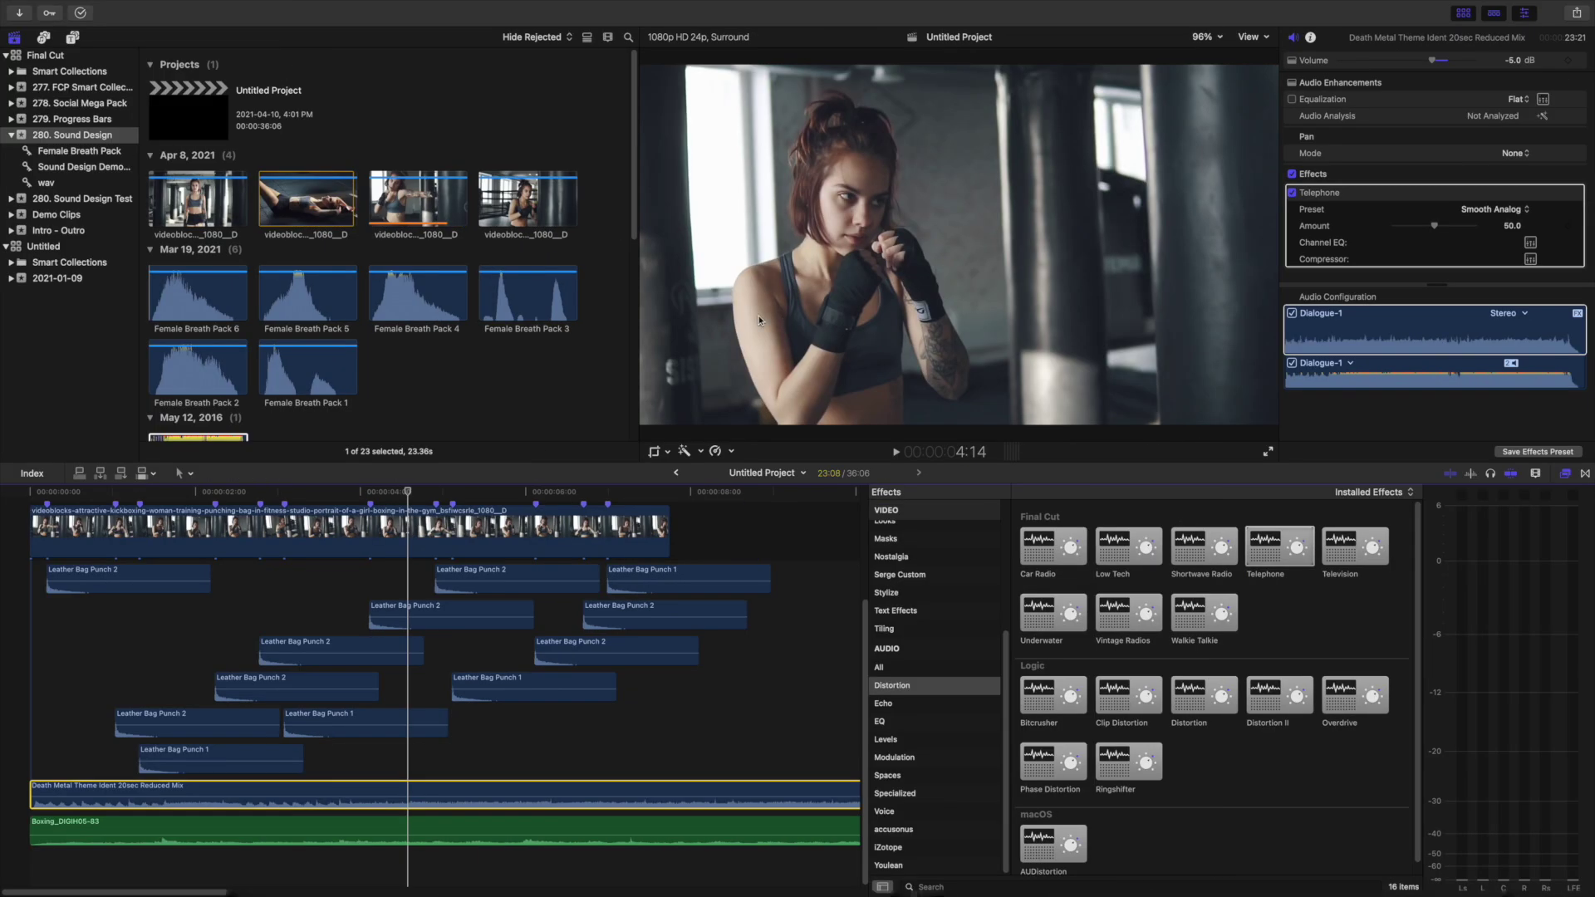
# - Place Female Breath Pack 3 below the Death Metal music near the timeline start and select it
pyautogui.click(548, 291)
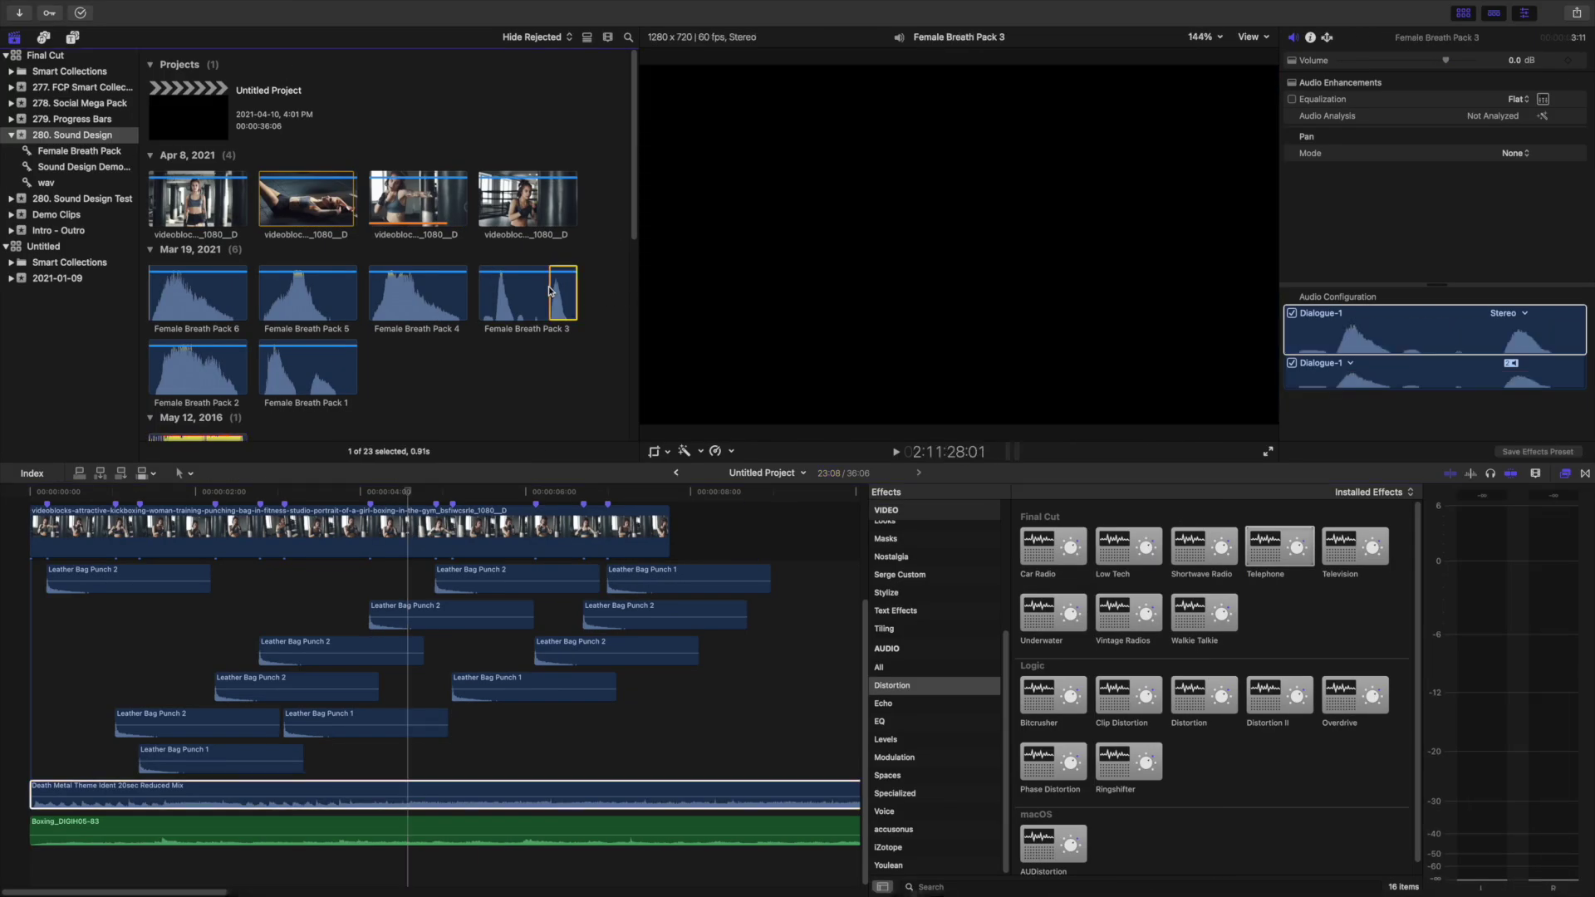
pyautogui.moveTo(549, 291); pyautogui.dragTo(50, 823)
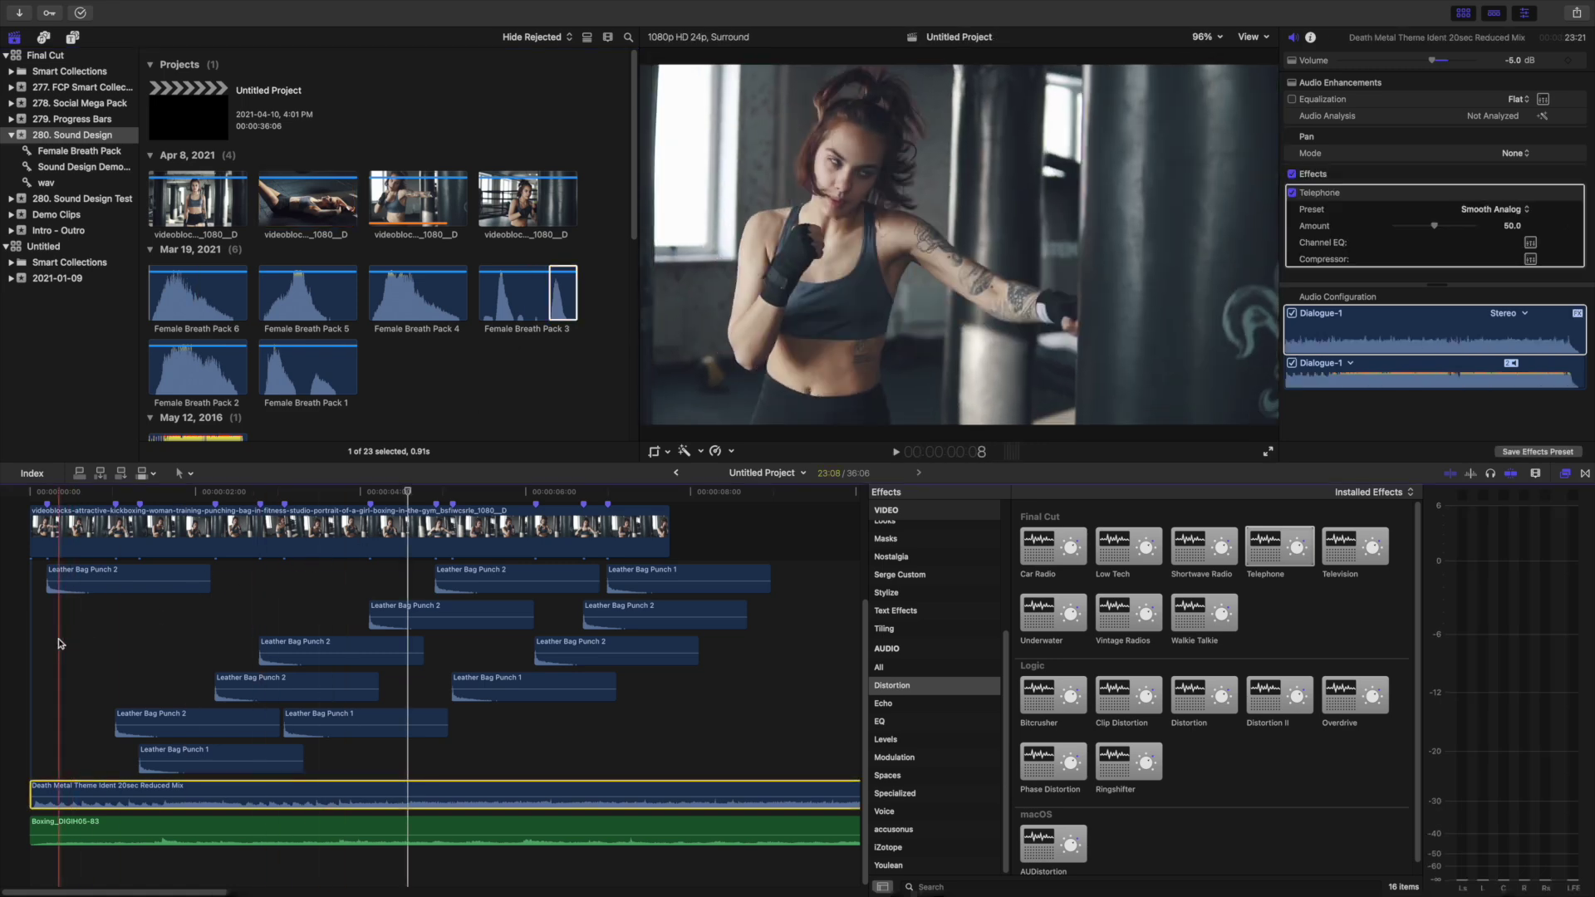
pyautogui.click(48, 642)
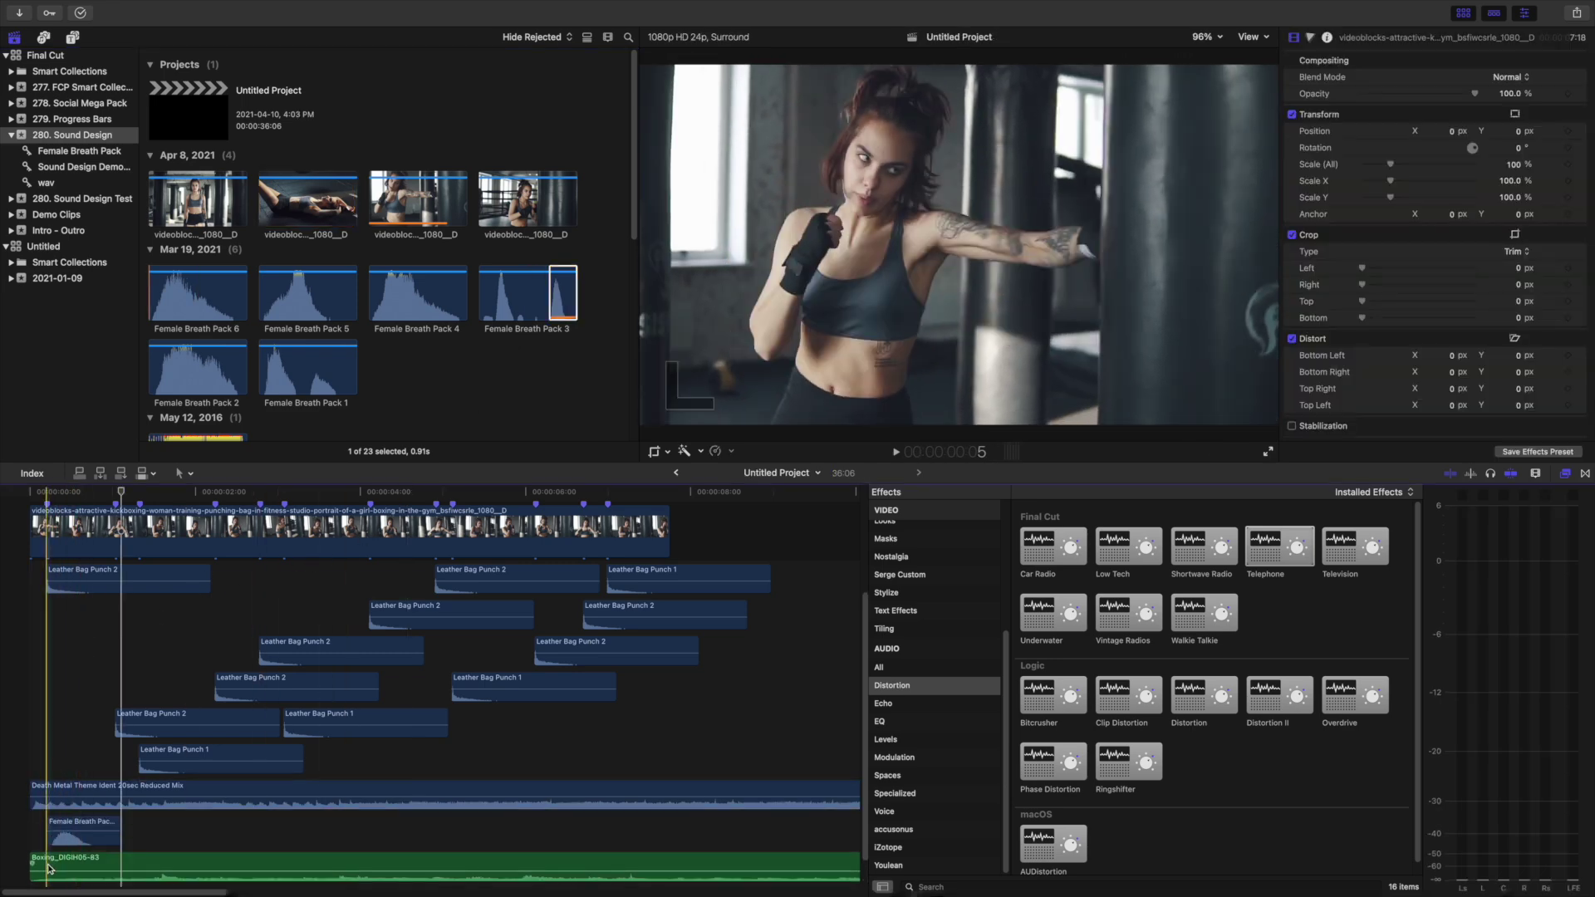
pyautogui.click(83, 828)
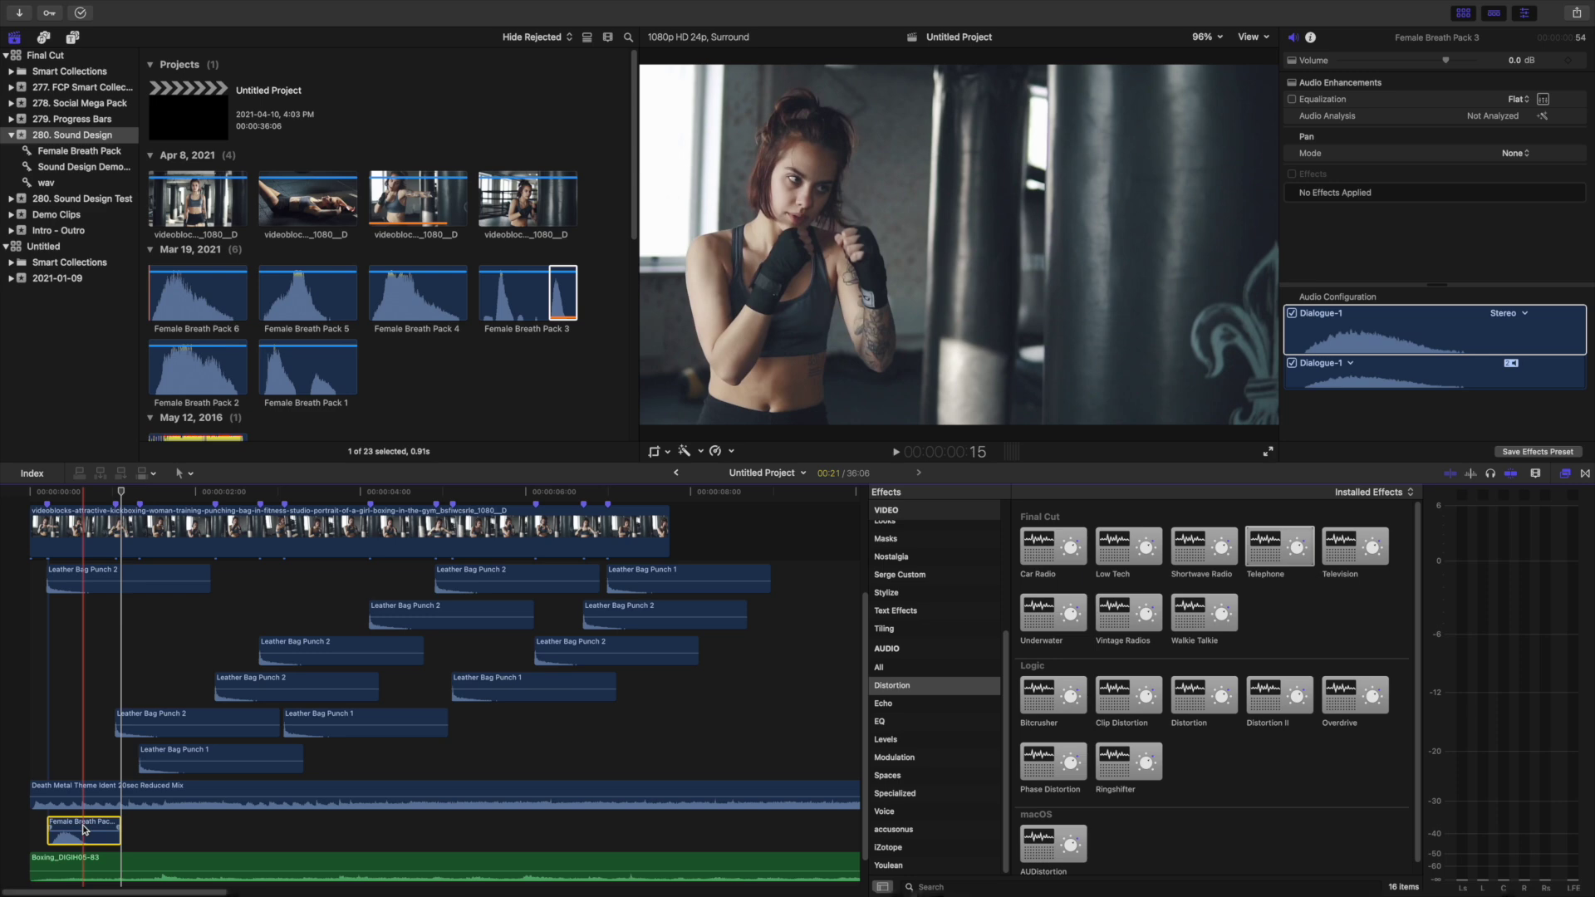
pyautogui.press('super+r')
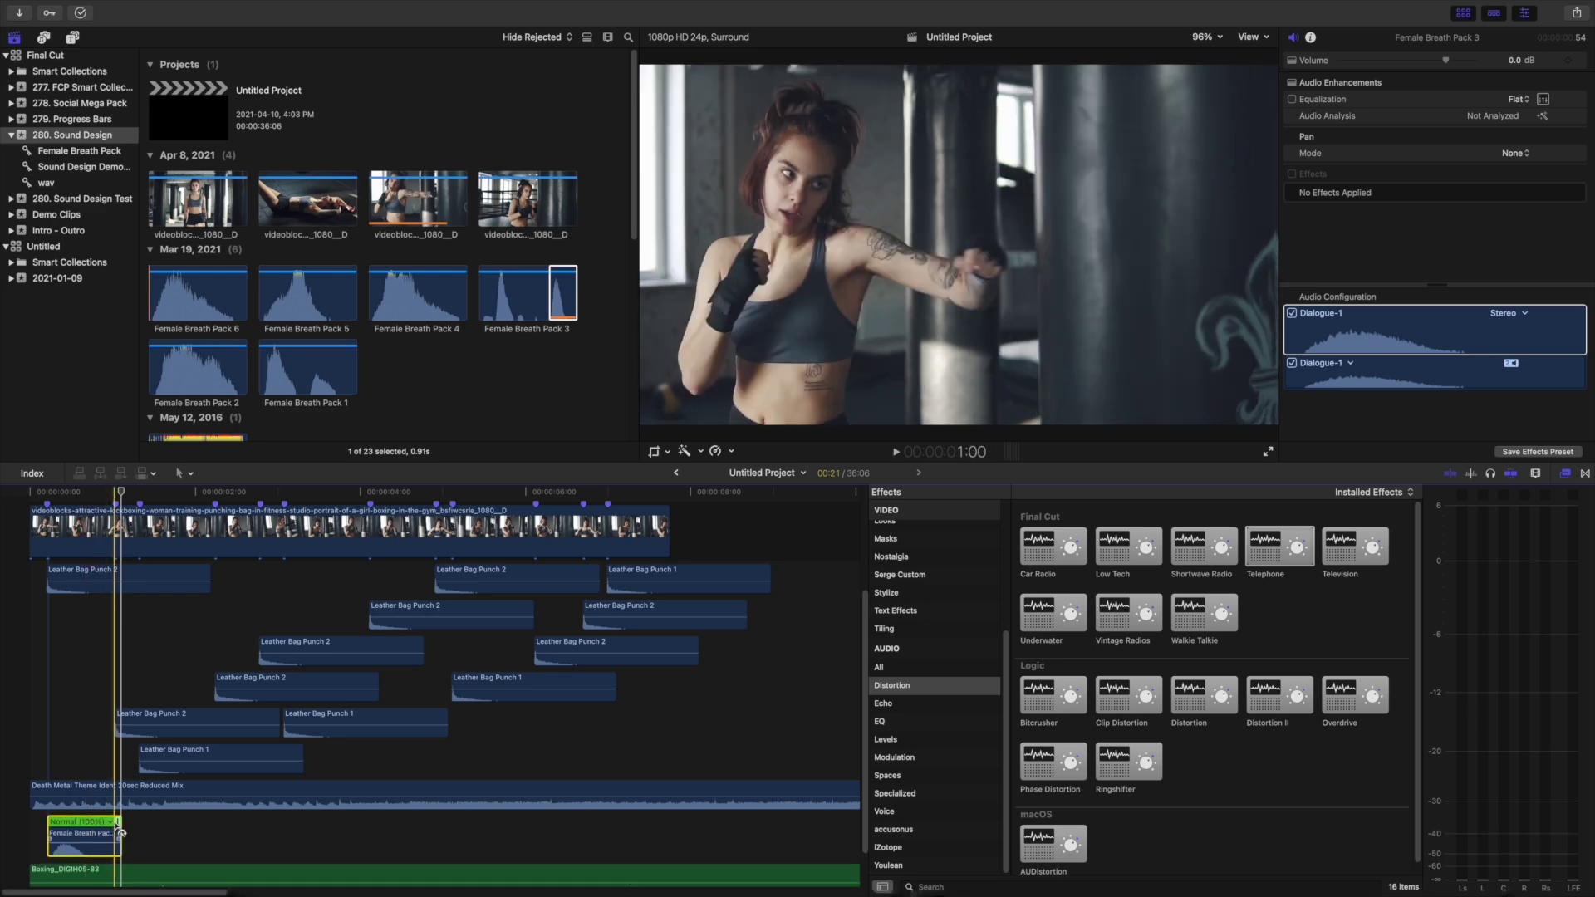